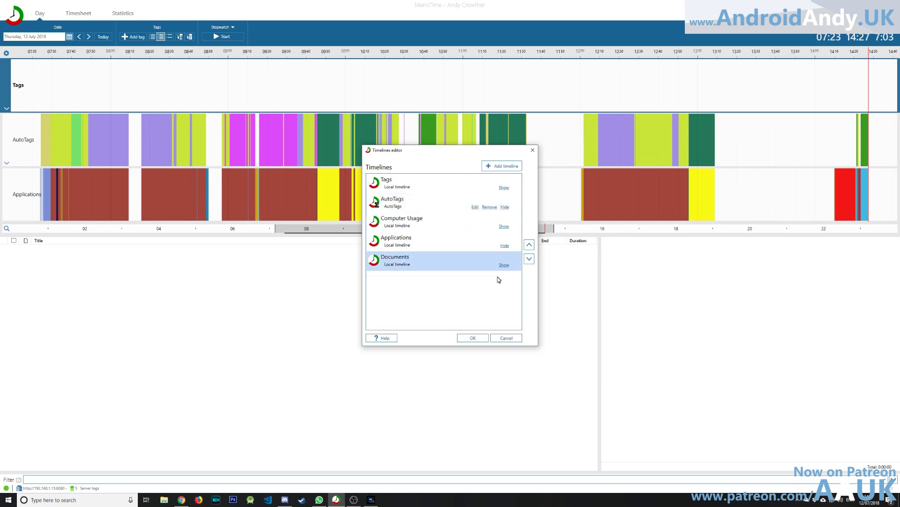
# - Confirm hiding the Tags timeline, then make Computer Usage visible in the Timelines editor and apply
pyautogui.click(473, 338)
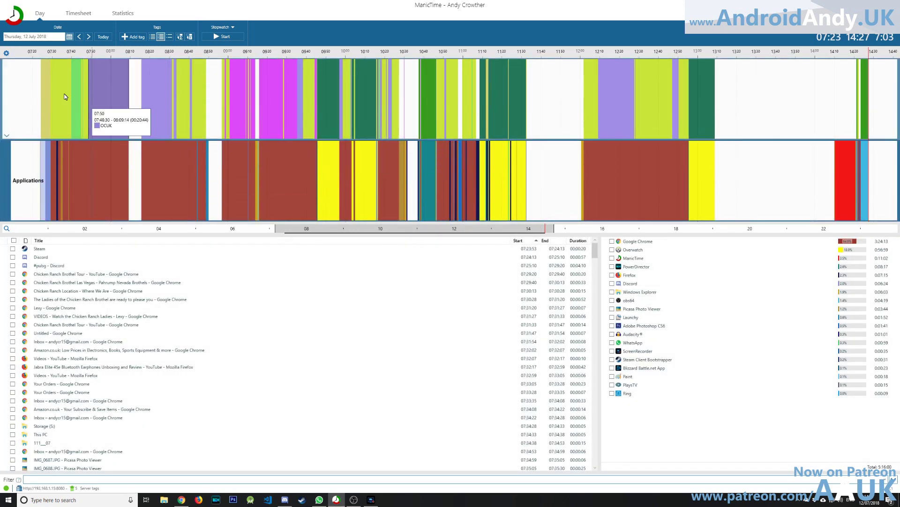
pyautogui.click(6, 52)
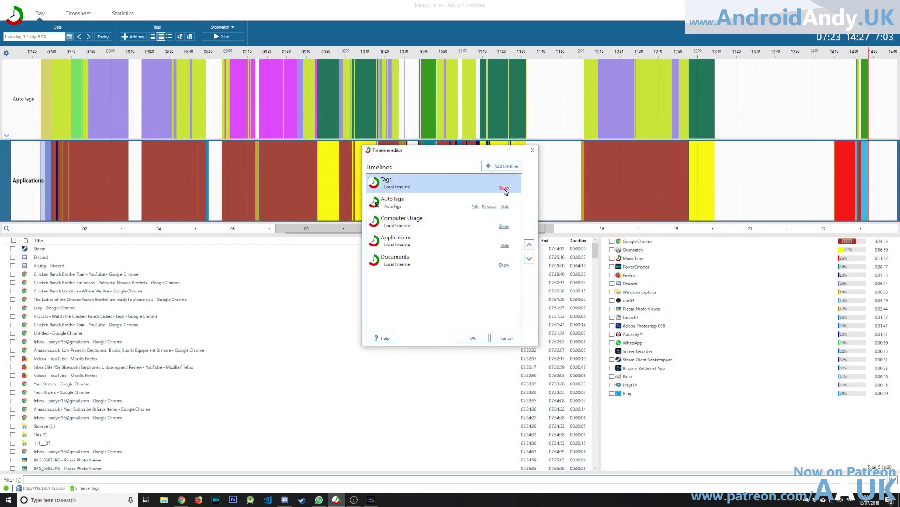
pyautogui.click(503, 228)
pyautogui.click(477, 338)
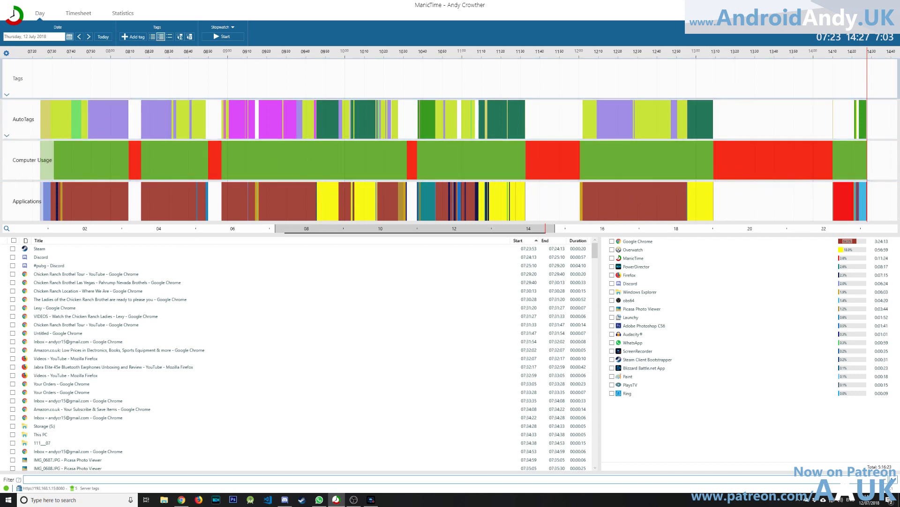
# - Hide and then re-show the Applications timeline so Tags, AutoTags and Applications are displayed
pyautogui.click(6, 53)
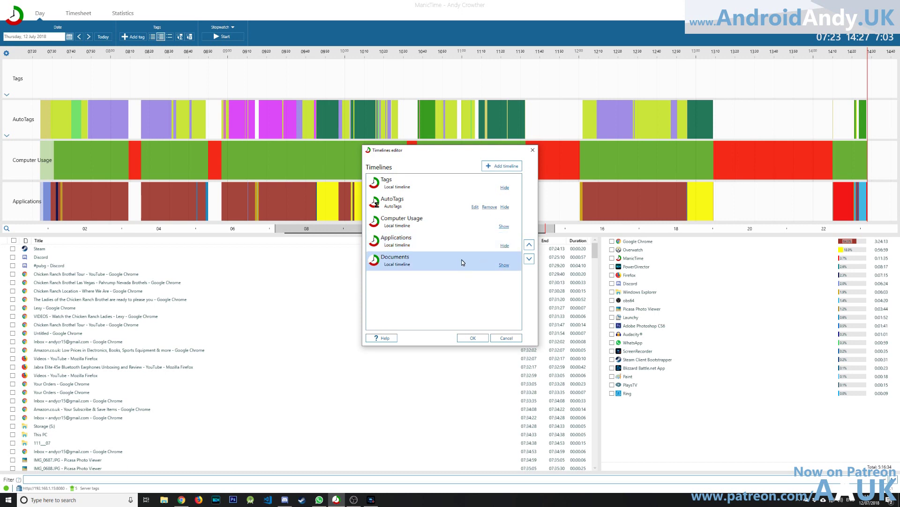
pyautogui.click(505, 246)
pyautogui.click(473, 338)
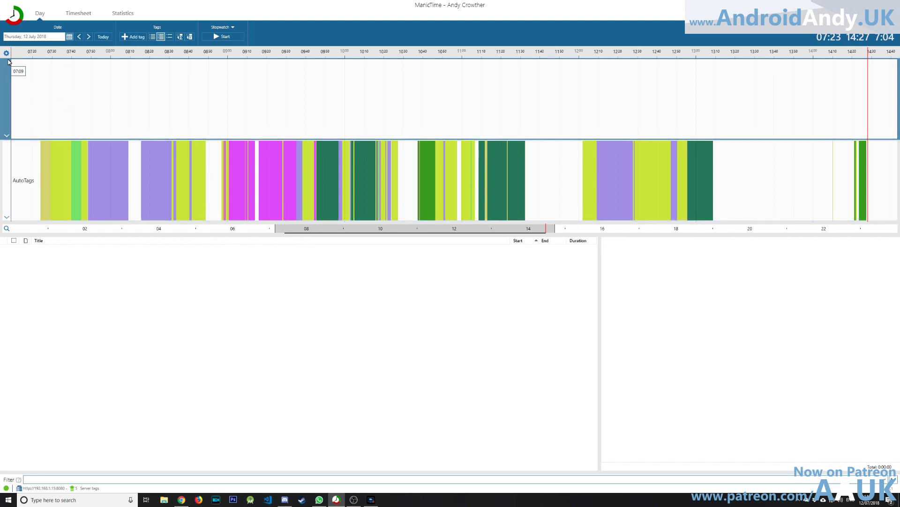
pyautogui.click(6, 53)
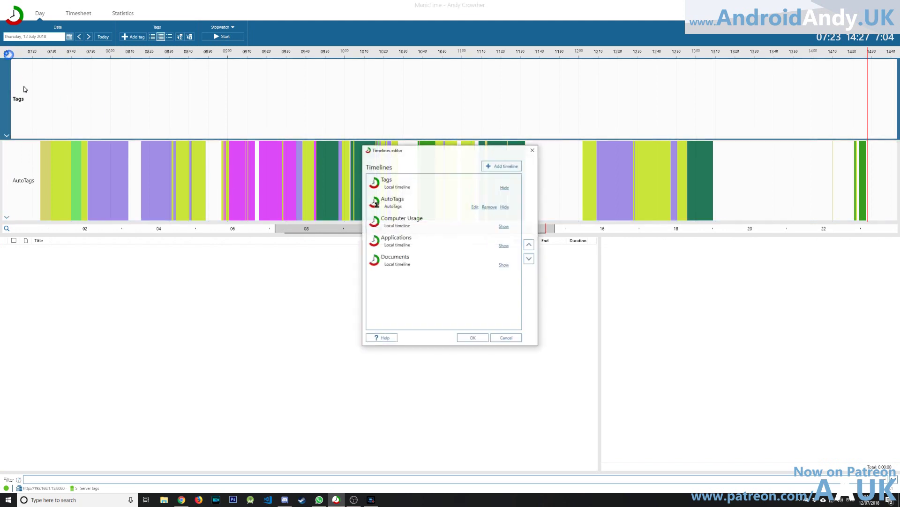
pyautogui.click(504, 245)
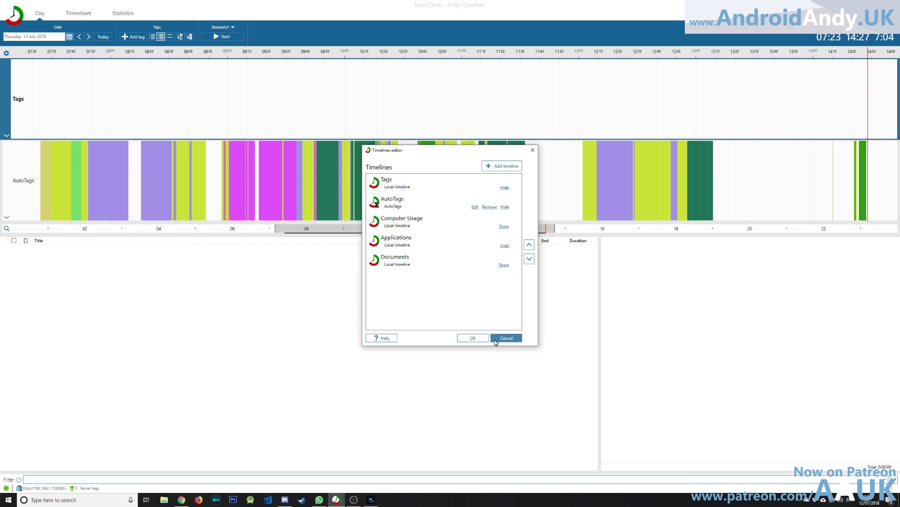
pyautogui.click(473, 338)
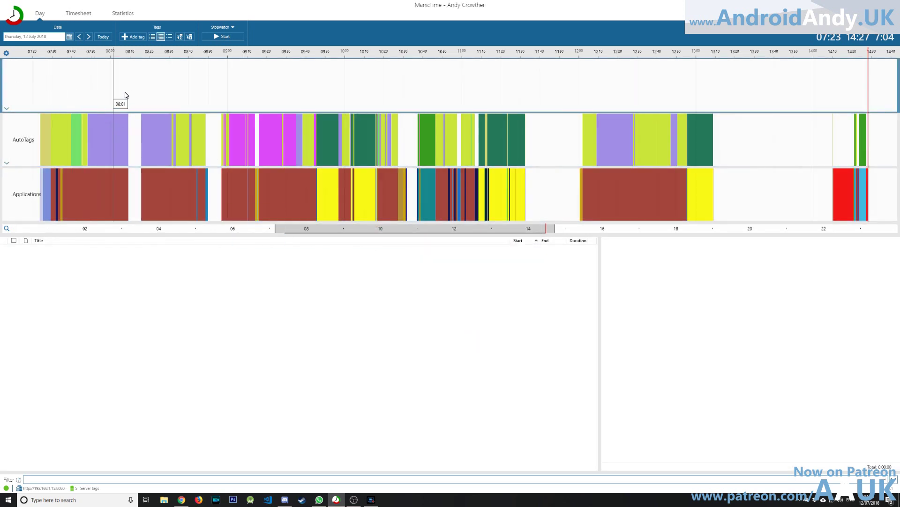
# - Start tagging the 11:26–11:42 range but cancel, then list the day's AutoTags entries
pyautogui.moveTo(84, 146)
pyautogui.moveTo(261, 144)
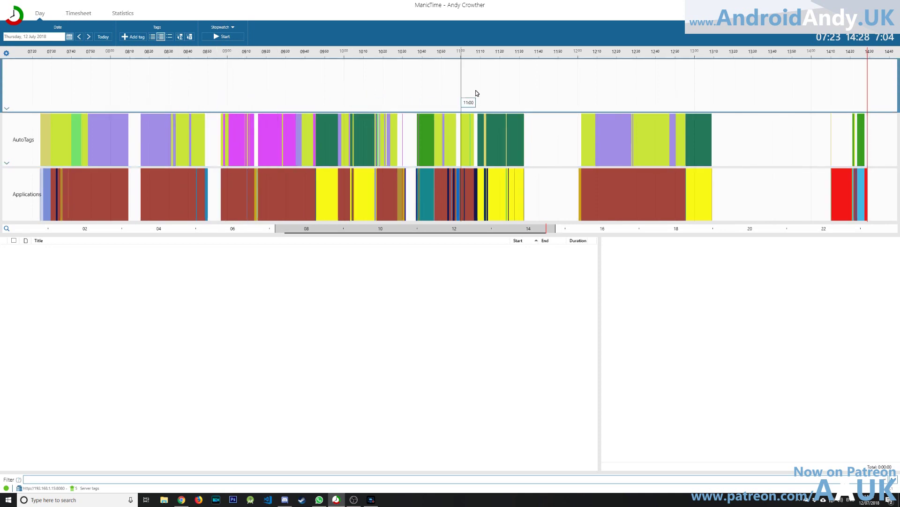
pyautogui.moveTo(513, 85); pyautogui.dragTo(544, 87)
pyautogui.click(546, 83)
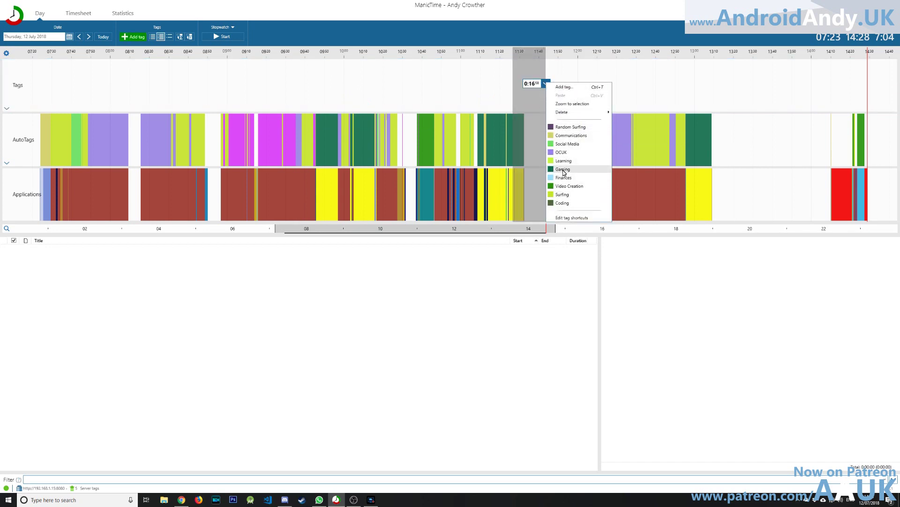
pyautogui.click(132, 38)
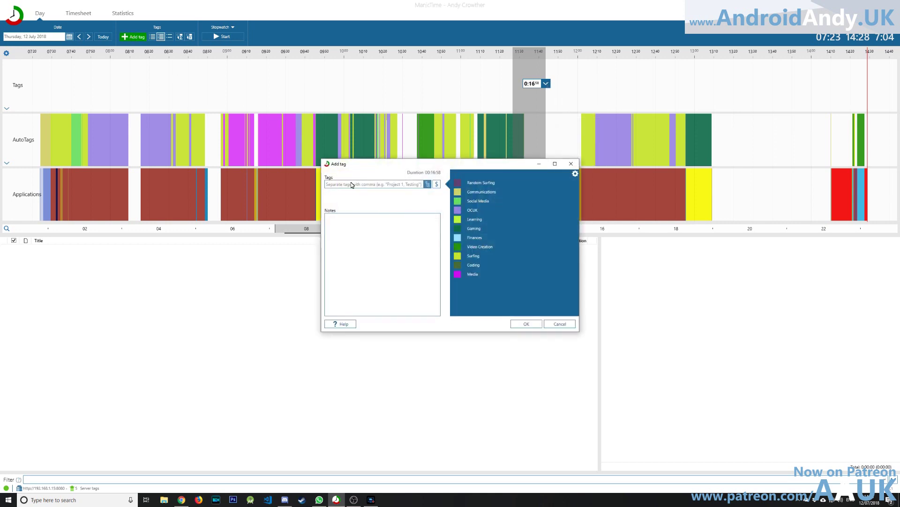
pyautogui.click(554, 324)
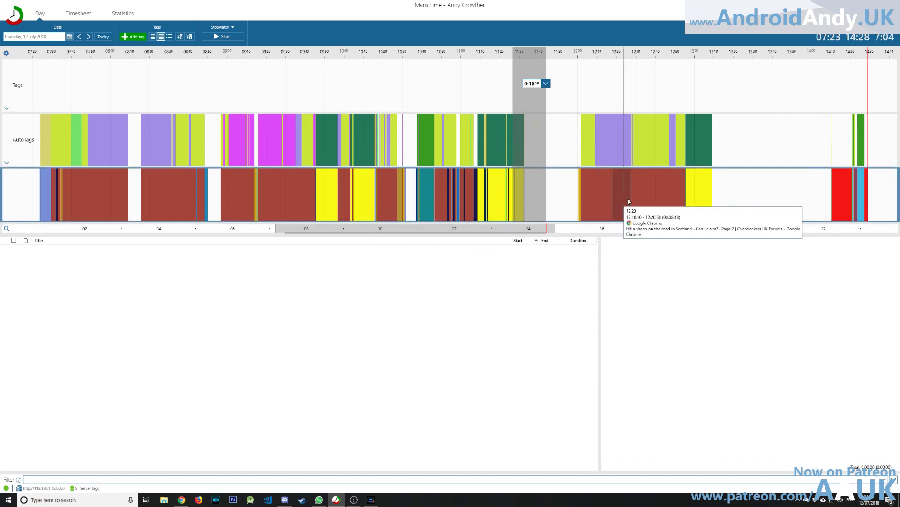
pyautogui.click(498, 106)
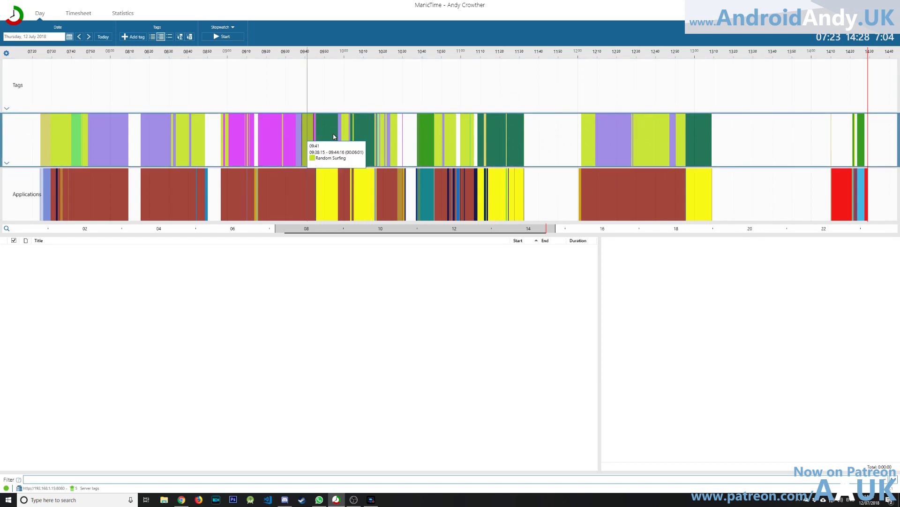
pyautogui.click(272, 146)
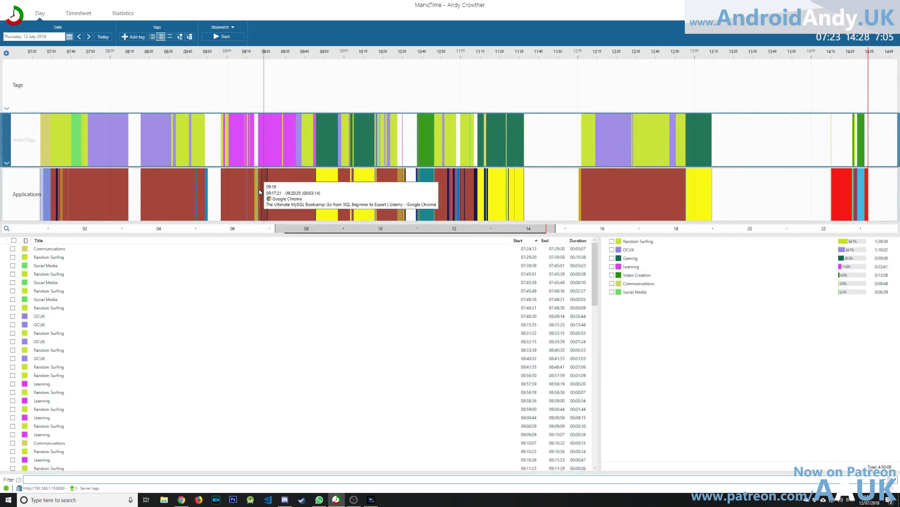
# - List the Applications entries and scroll through them, with Google Chrome leading at 3:24:13
pyautogui.scroll(-15, 239, 358)
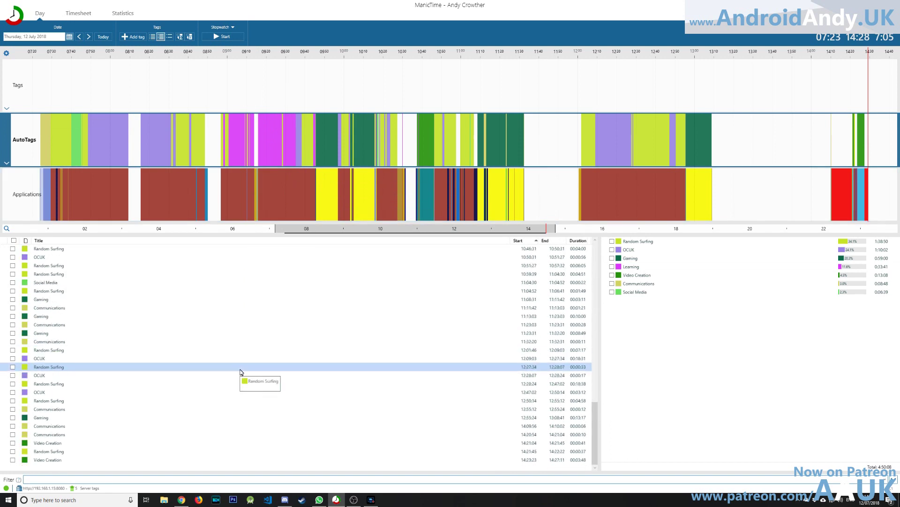
pyautogui.scroll(10, 235, 375)
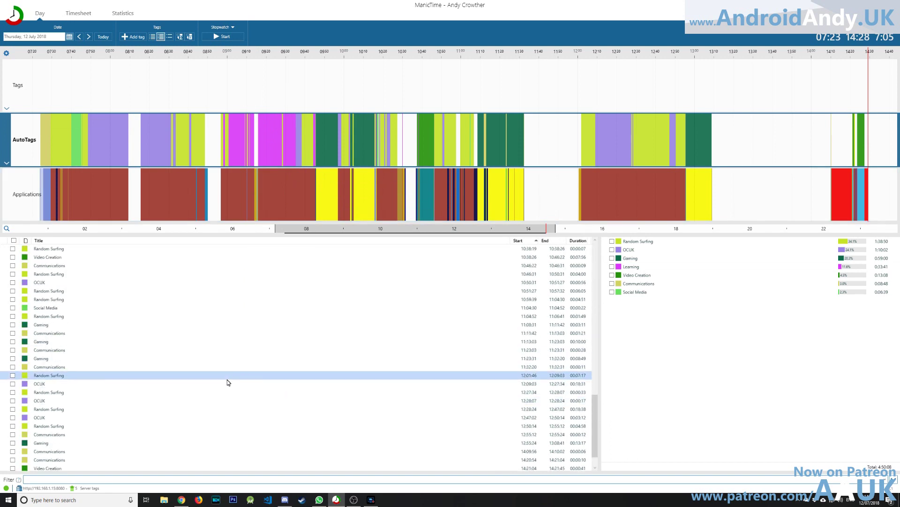
pyautogui.click(181, 205)
pyautogui.scroll(-1, 244, 365)
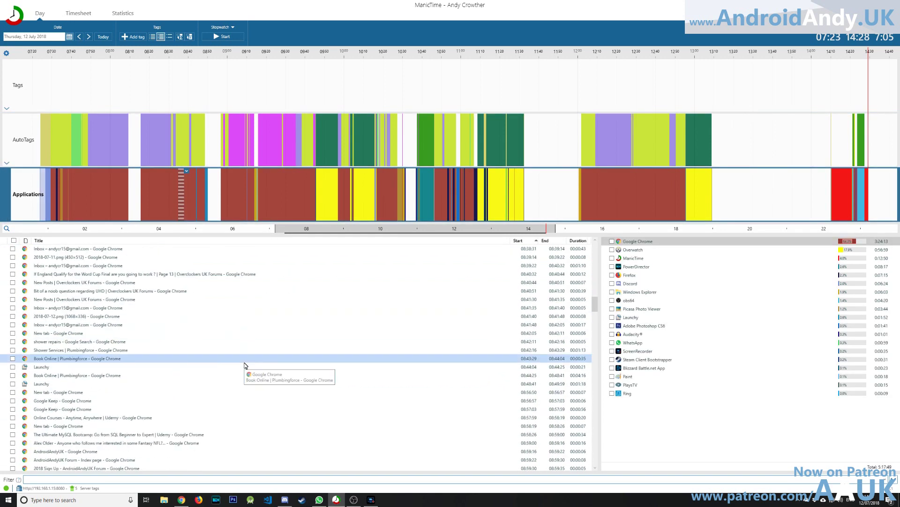
pyautogui.scroll(-3, 245, 365)
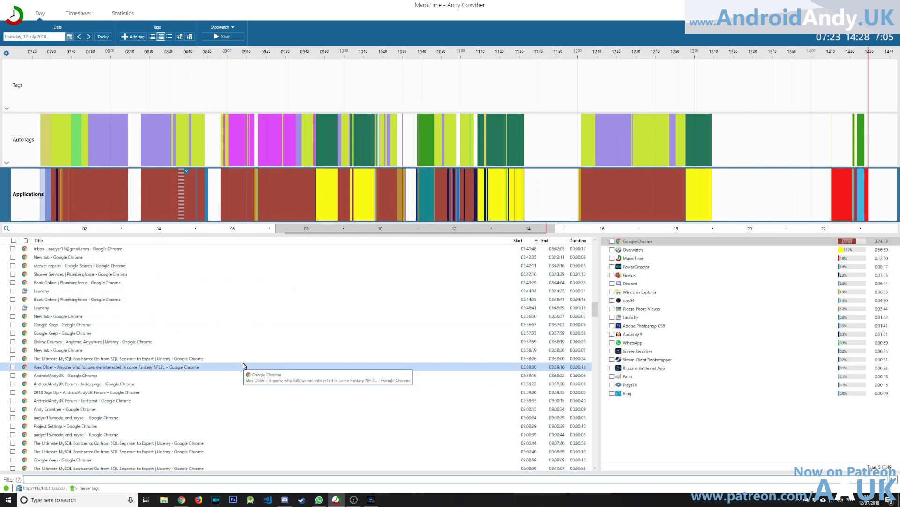
pyautogui.scroll(-10, 243, 366)
pyautogui.scroll(-15, 243, 366)
pyautogui.scroll(-15, 242, 367)
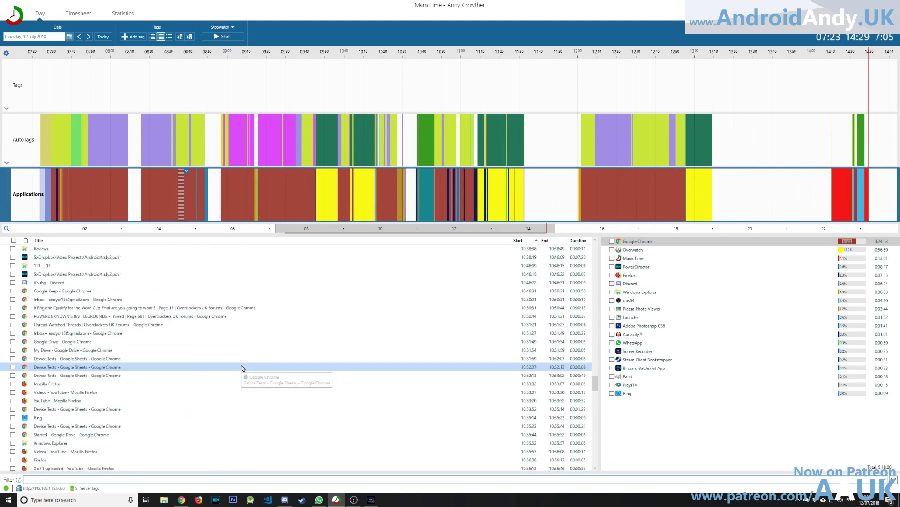
pyautogui.scroll(-15, 240, 371)
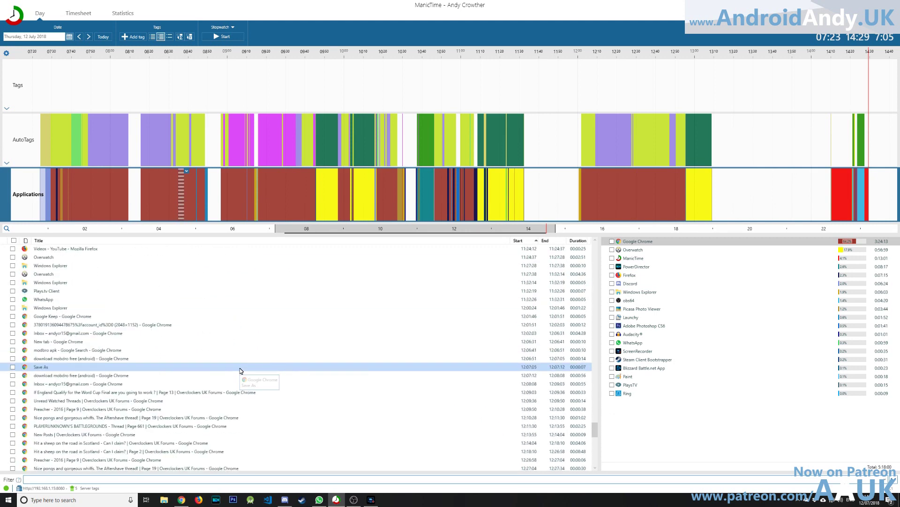
pyautogui.scroll(-1, 241, 371)
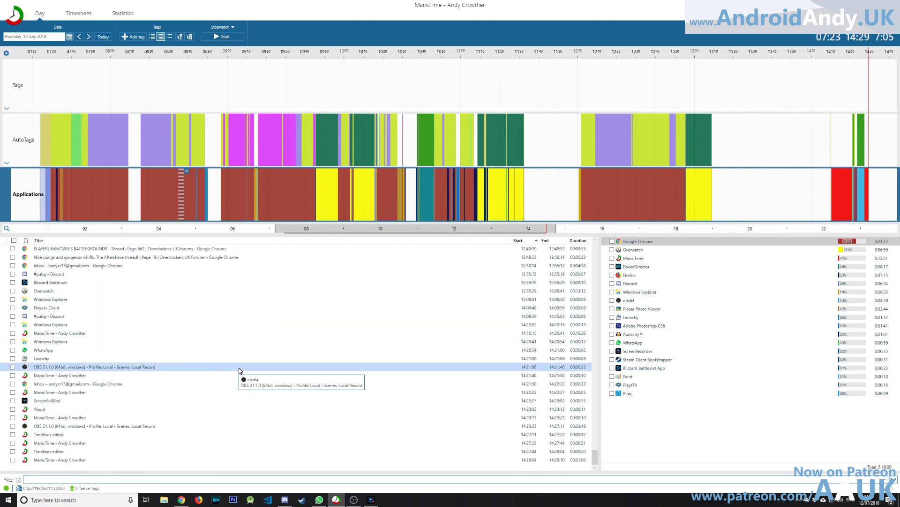
pyautogui.scroll(3, 239, 370)
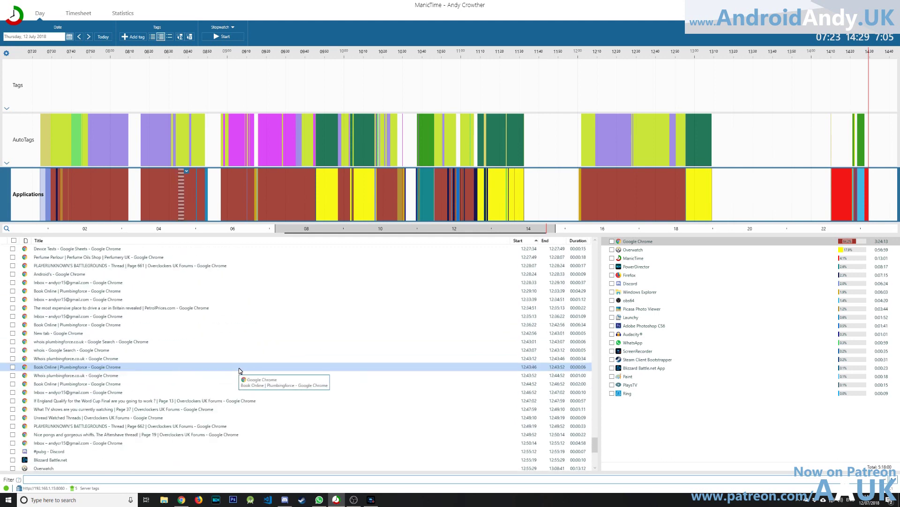
pyautogui.scroll(-2, 239, 370)
pyautogui.scroll(-1, 239, 371)
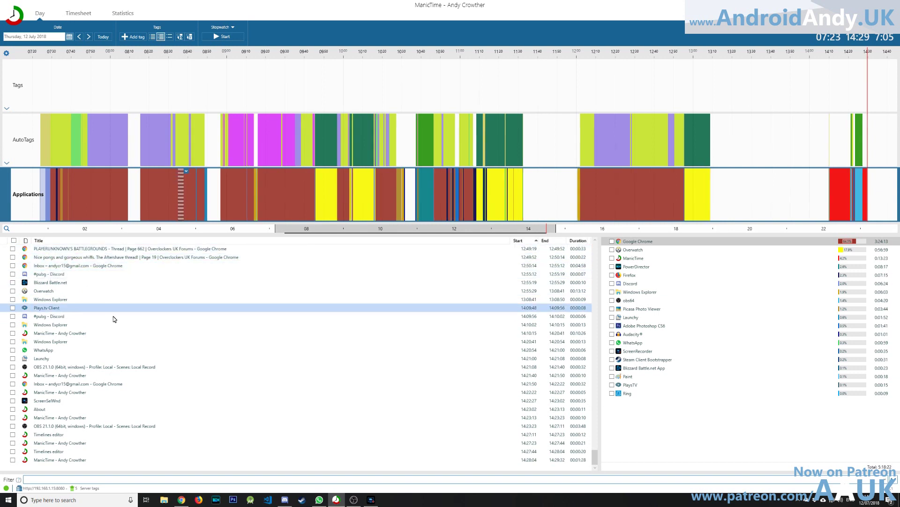
# - Start an AutoTag rule from the Windows Explorer activity, then abandon it
pyautogui.rightClick(114, 343)
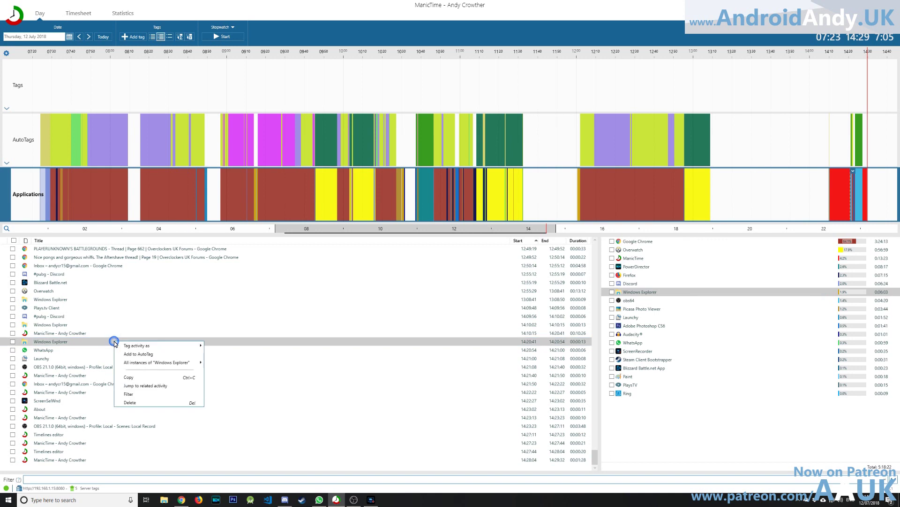
pyautogui.click(150, 355)
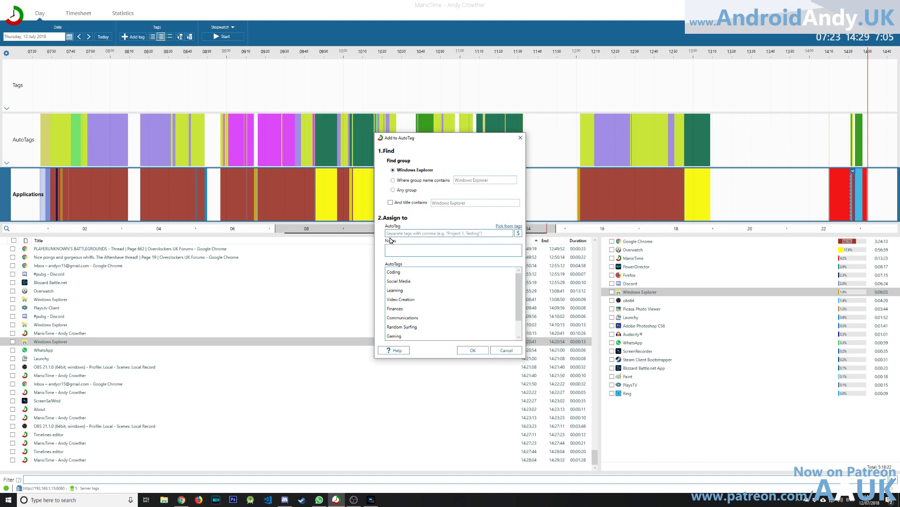
pyautogui.click(400, 299)
pyautogui.click(406, 234)
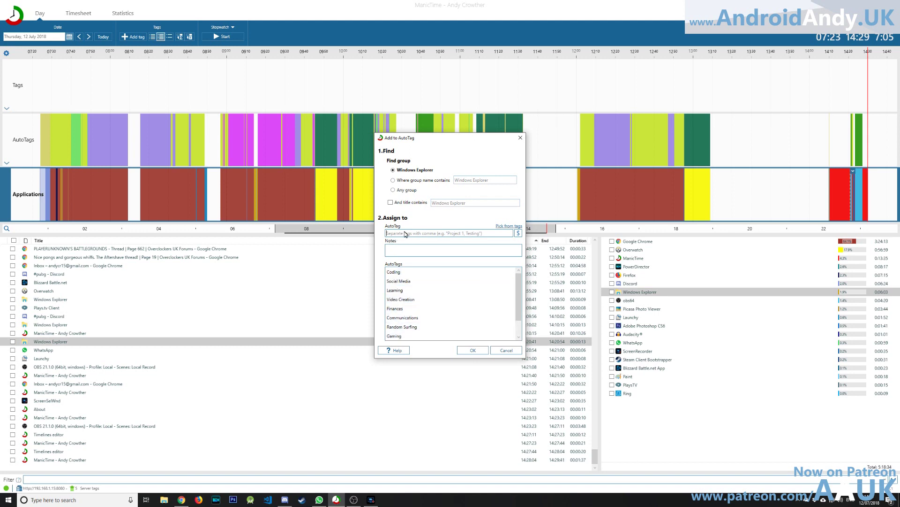
pyautogui.click(390, 203)
pyautogui.click(502, 350)
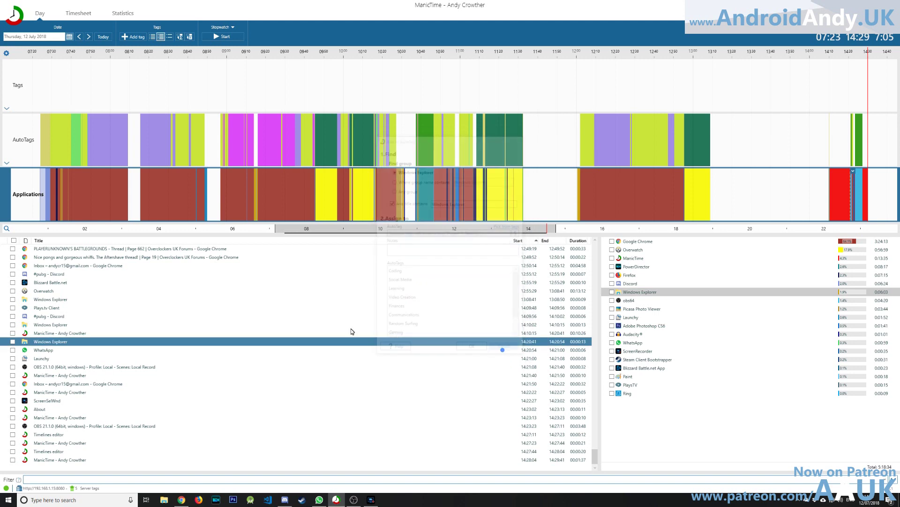
# - AutoTag Google Chrome activity whose title contains 'Overclockers' with the OCUK tag
pyautogui.rightClick(175, 248)
pyautogui.click(209, 266)
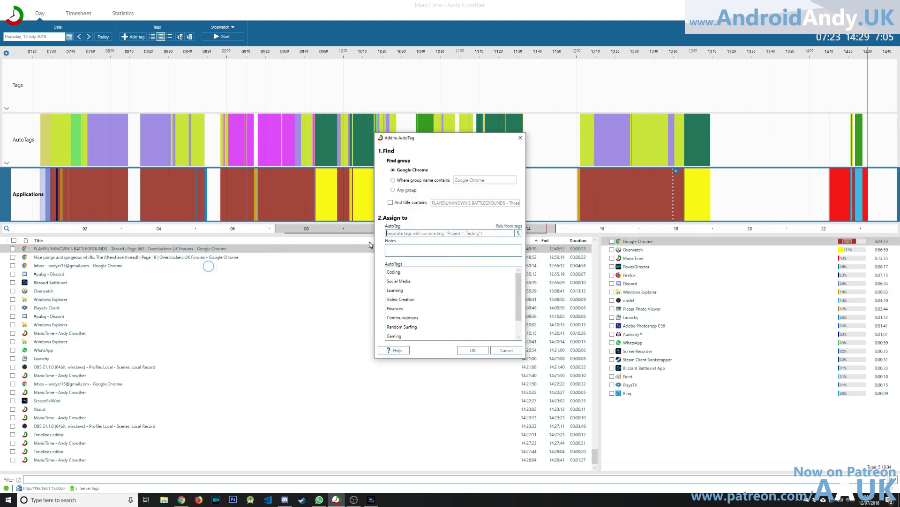
pyautogui.click(390, 203)
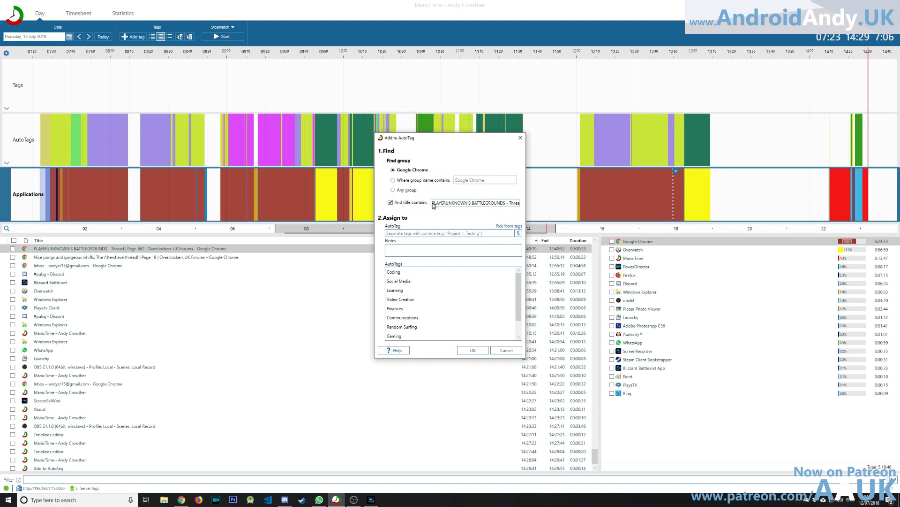
pyautogui.moveTo(434, 205); pyautogui.dragTo(480, 208)
pyautogui.press('BackSpace')
pyautogui.scroll(-1, 416, 296)
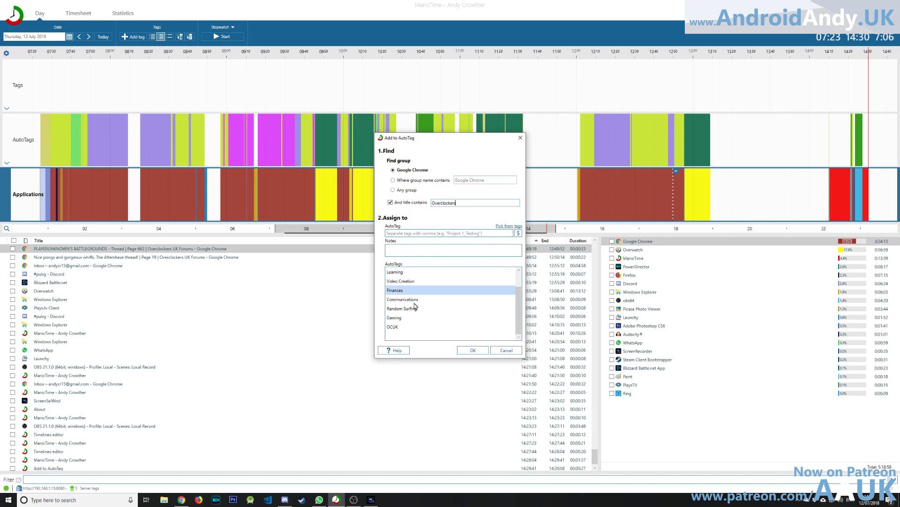
pyautogui.click(393, 327)
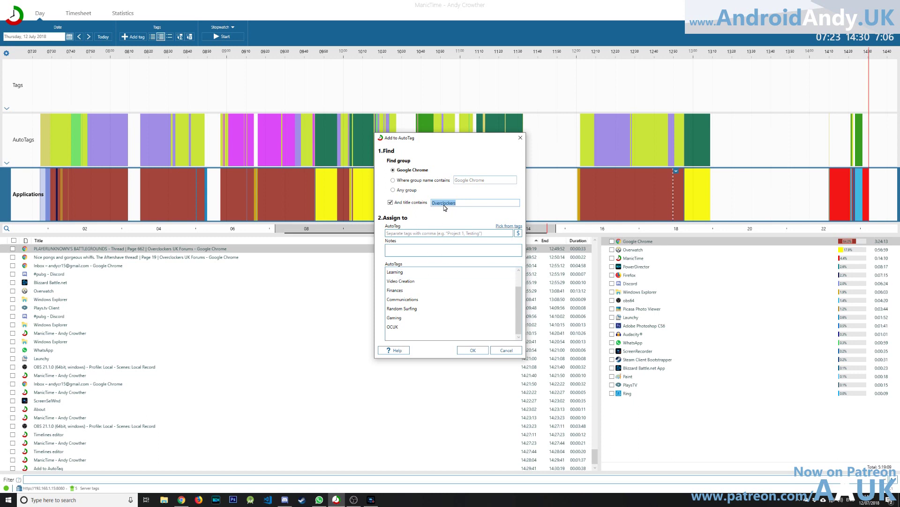
pyautogui.click(506, 350)
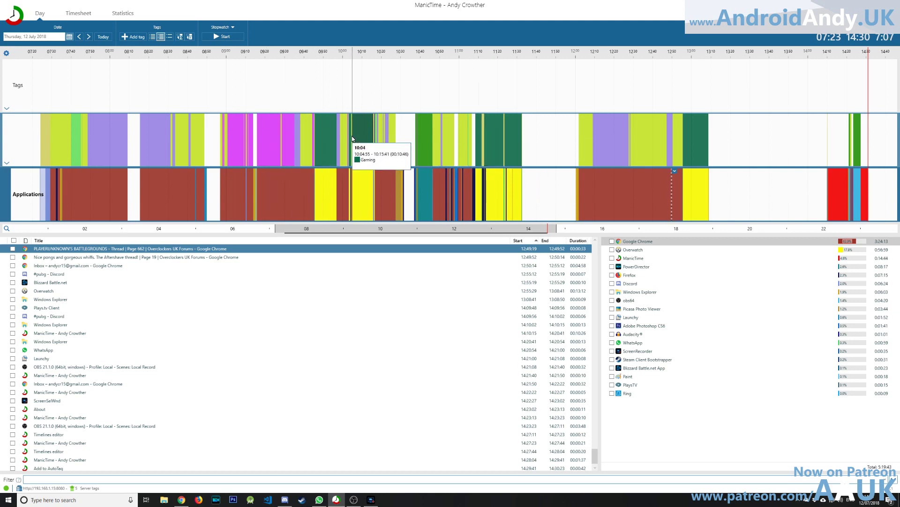
# - Copy autotags to tags for 10–12 July, filling only untagged time, then open Statistics
pyautogui.moveTo(258, 91); pyautogui.dragTo(298, 93)
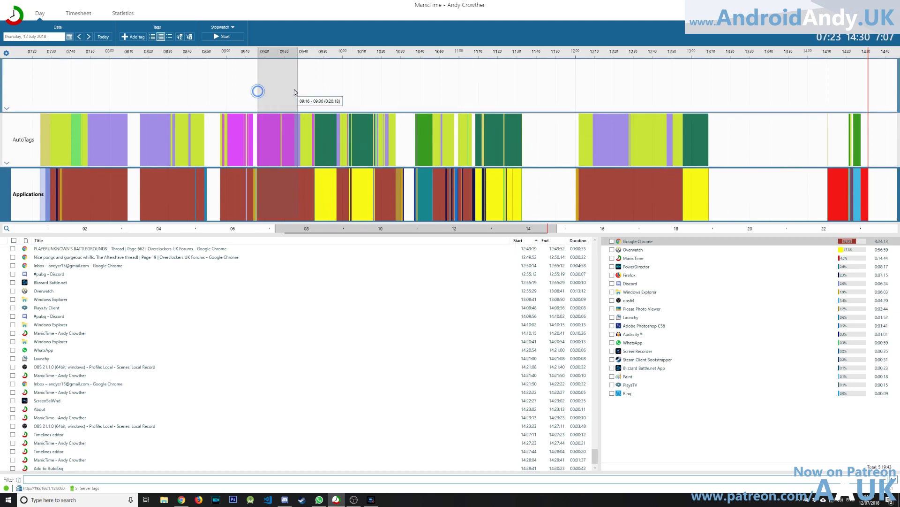
pyautogui.click(315, 87)
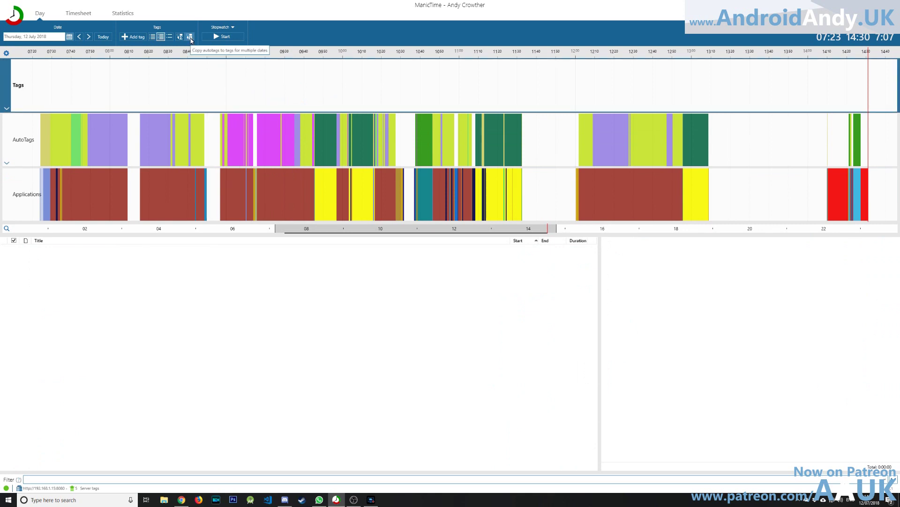
pyautogui.click(190, 37)
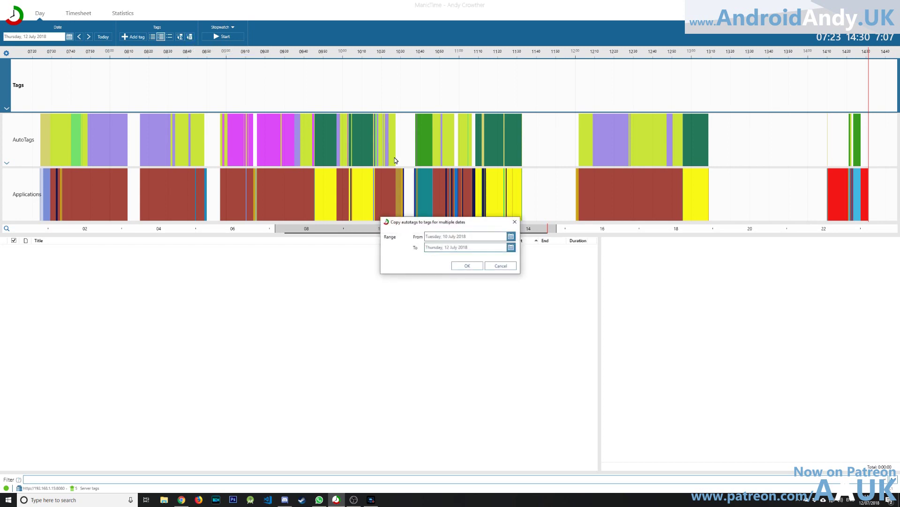
pyautogui.click(469, 266)
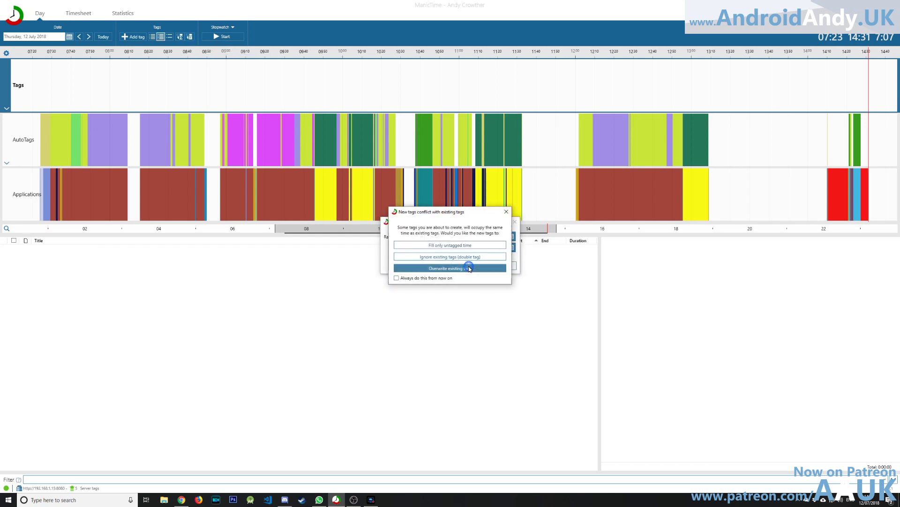
pyautogui.click(444, 246)
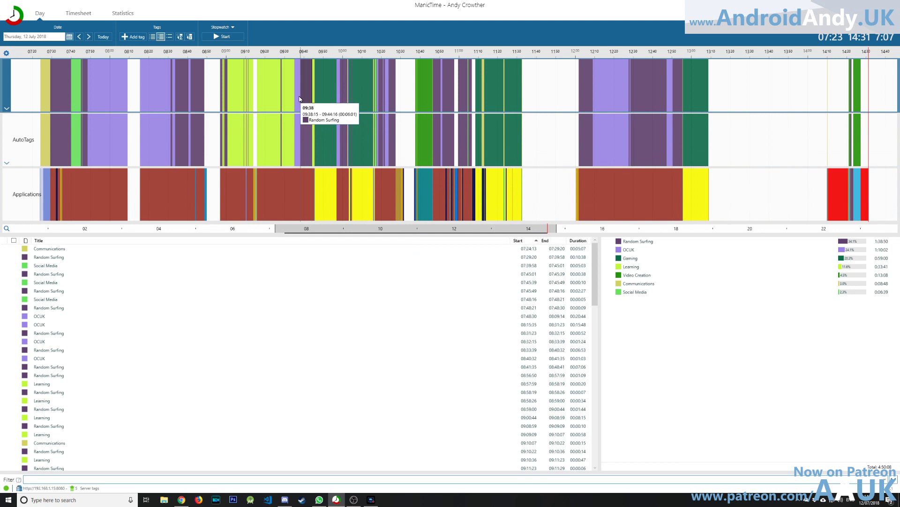
pyautogui.click(123, 13)
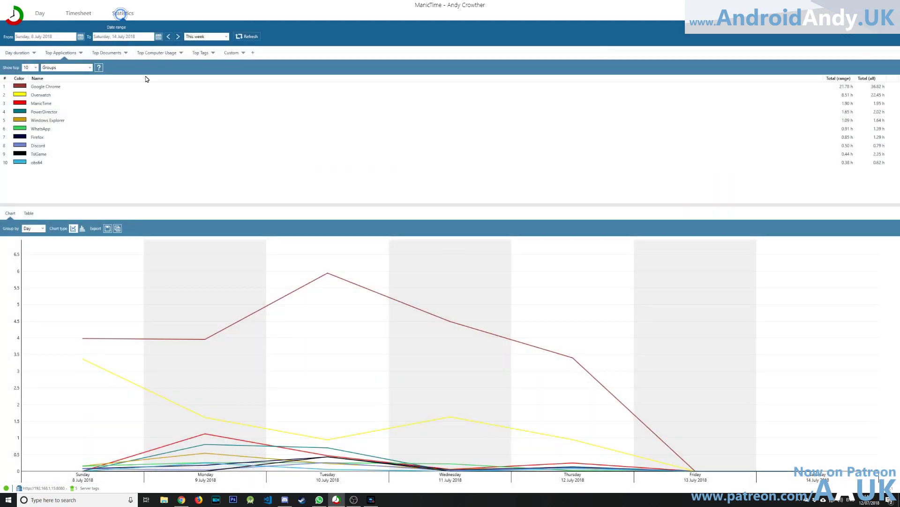
# - Review the week's Day duration and Top Applications, ending on Top Documents for web sites
pyautogui.click(18, 53)
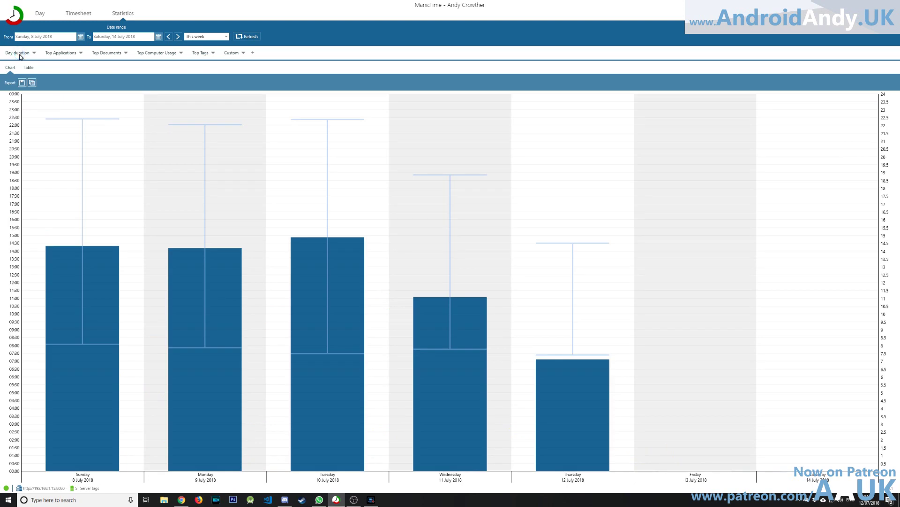
pyautogui.moveTo(79, 197)
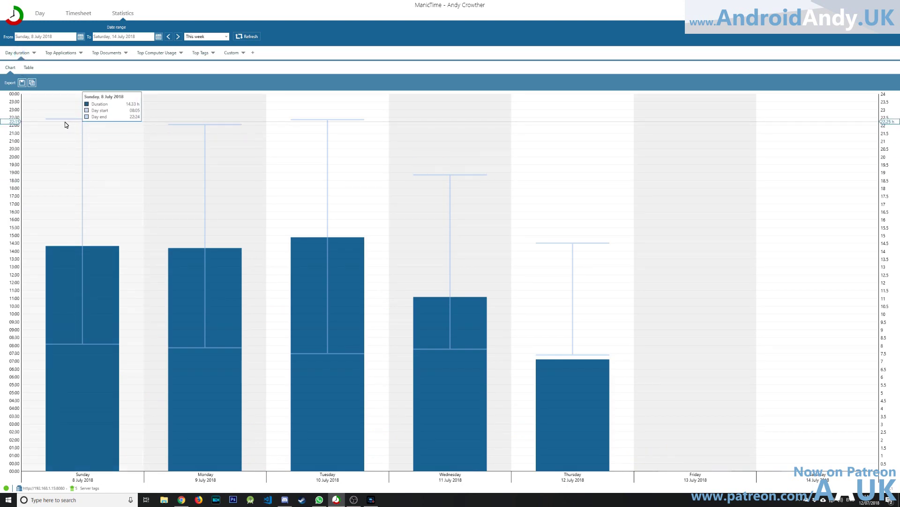
pyautogui.click(61, 53)
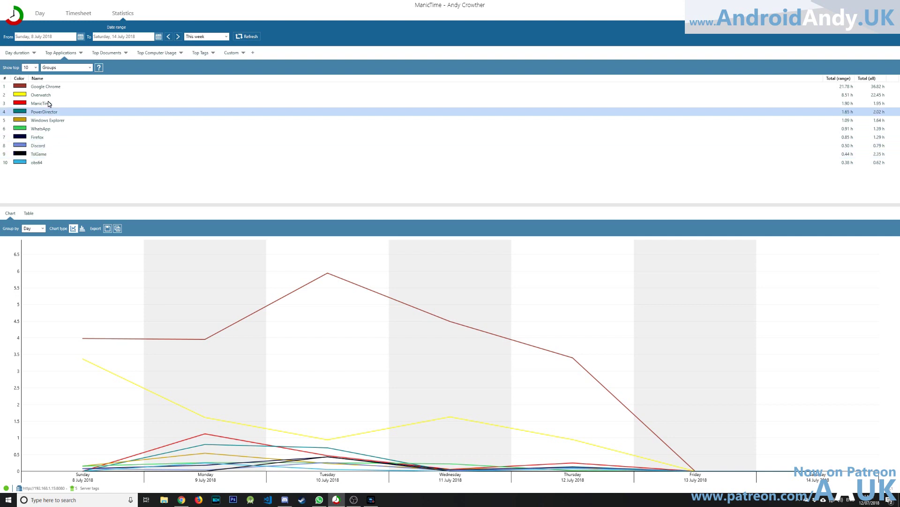
pyautogui.click(103, 53)
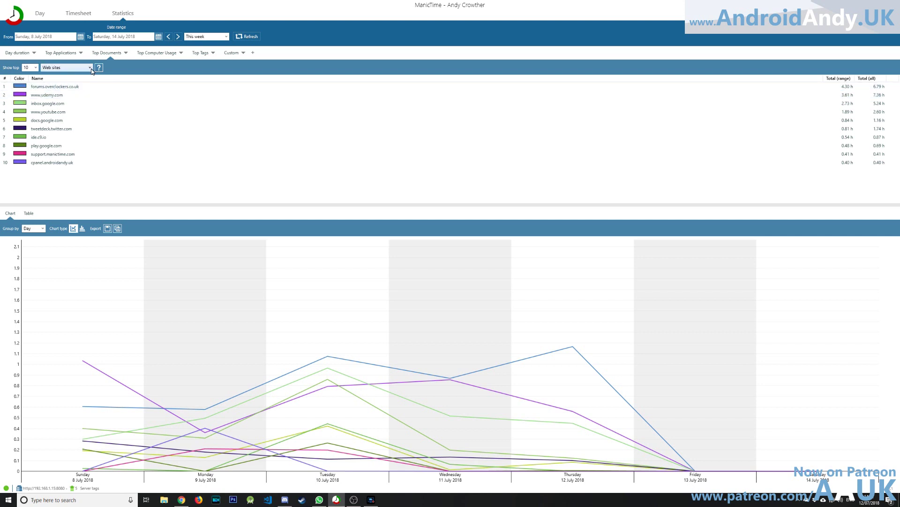
pyautogui.click(70, 67)
pyautogui.click(49, 109)
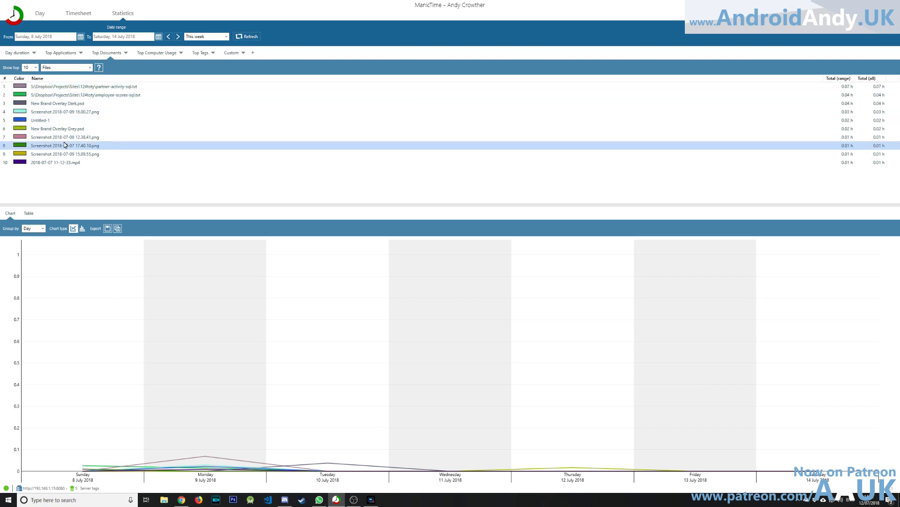
pyautogui.click(80, 69)
pyautogui.click(53, 101)
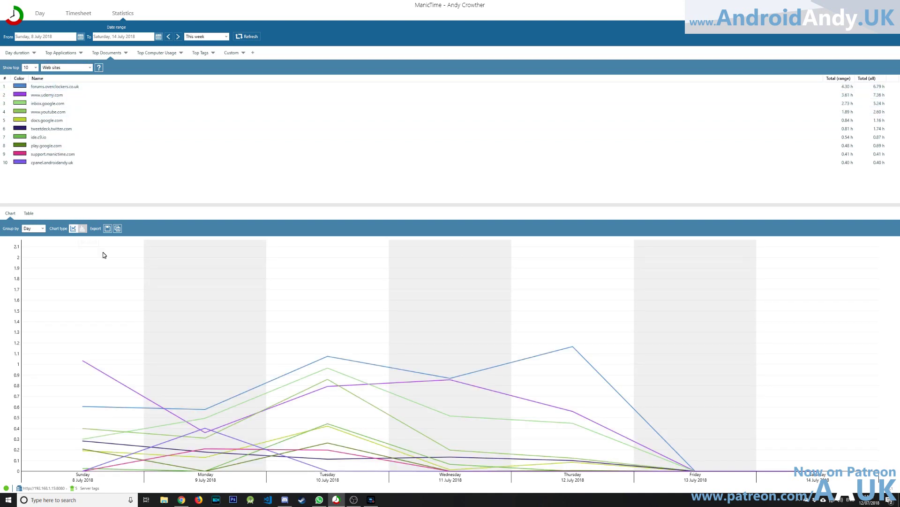
pyautogui.click(32, 228)
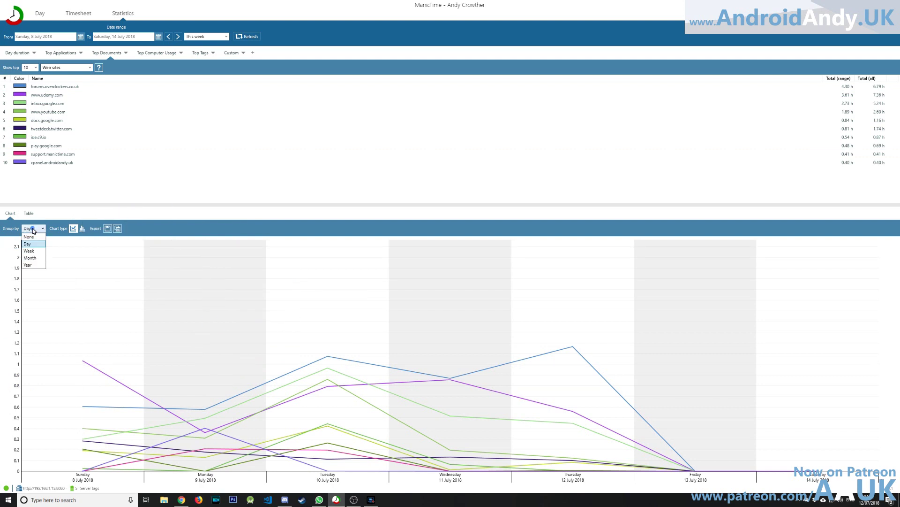
pyautogui.click(31, 251)
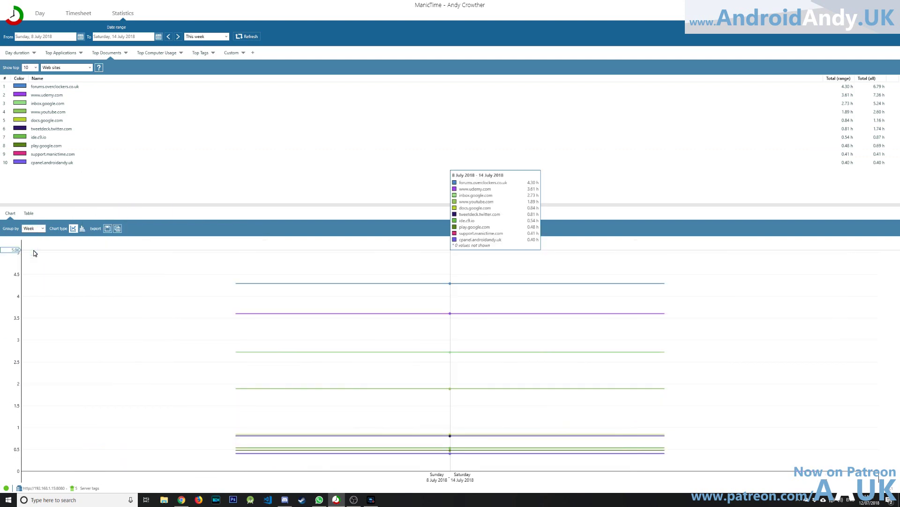
pyautogui.click(41, 233)
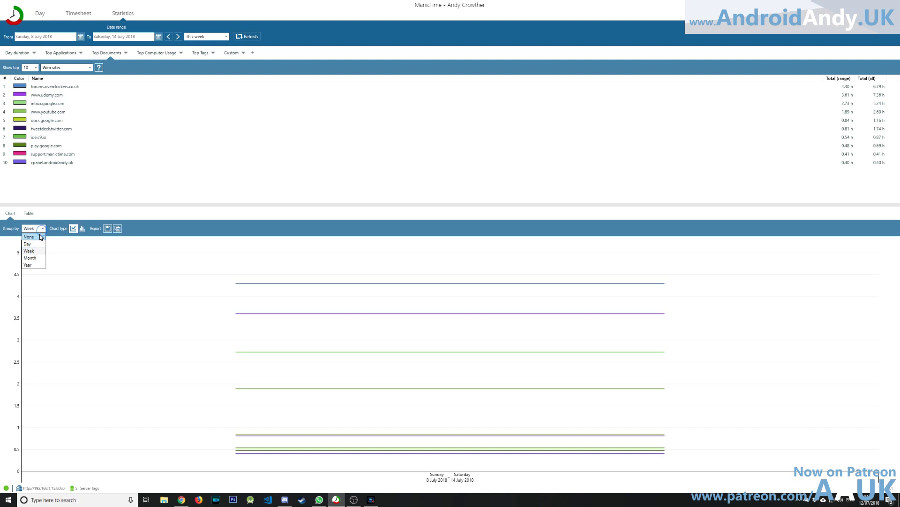
pyautogui.click(205, 41)
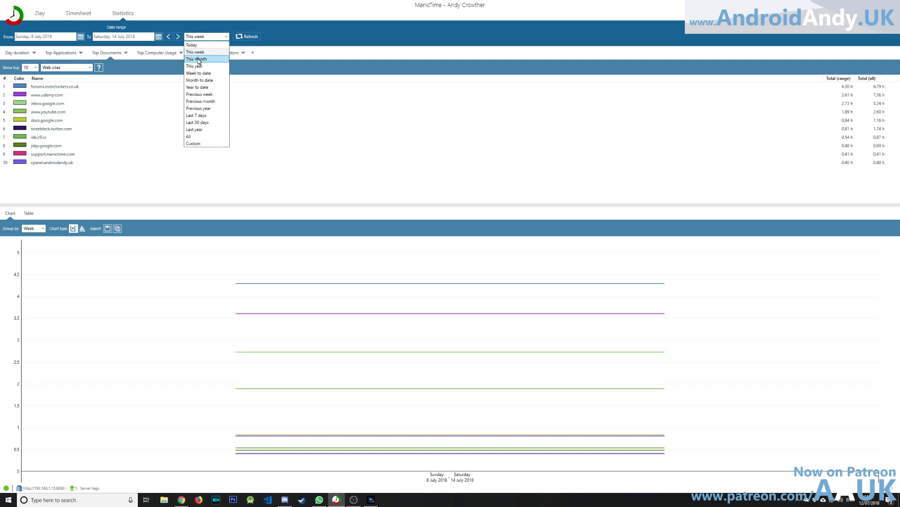
pyautogui.click(198, 60)
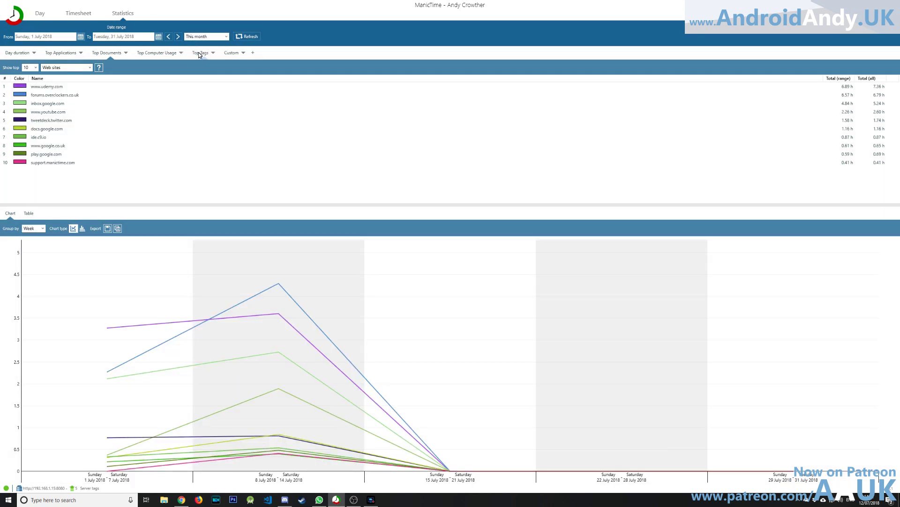
pyautogui.moveTo(265, 284)
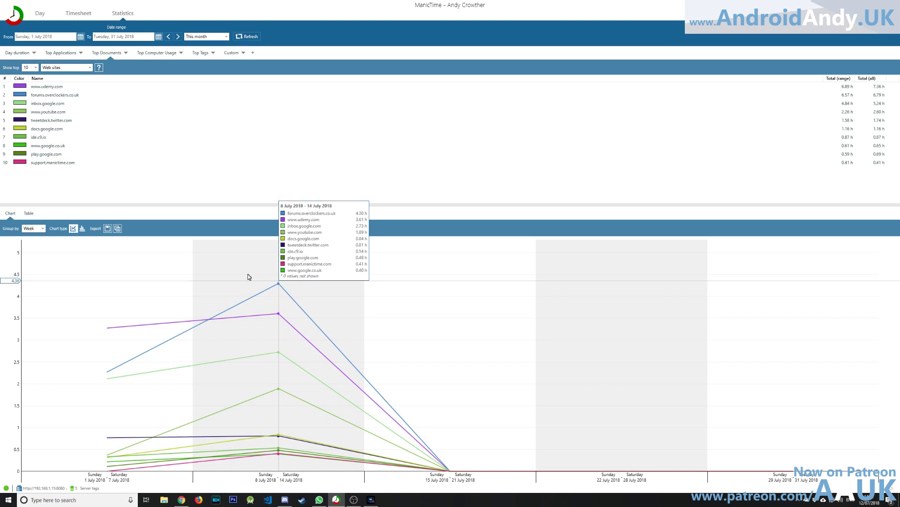
pyautogui.click(215, 38)
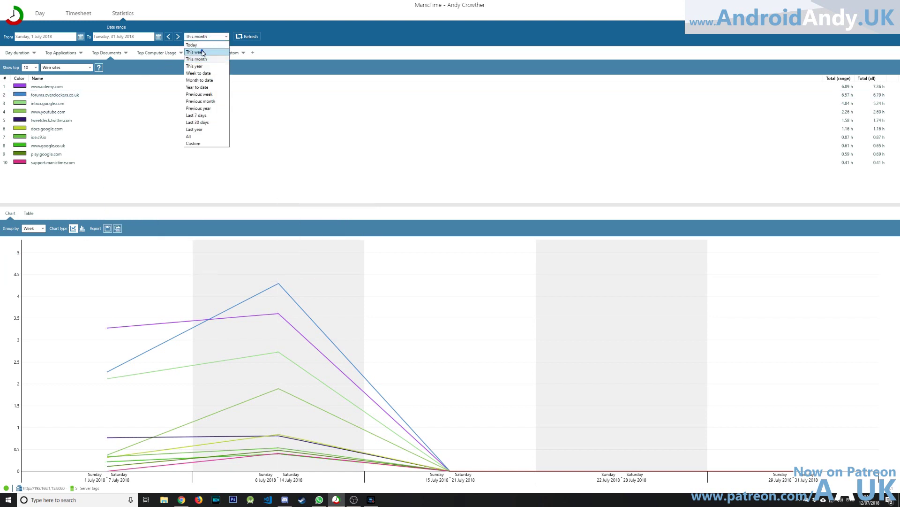
pyautogui.click(203, 52)
pyautogui.click(46, 229)
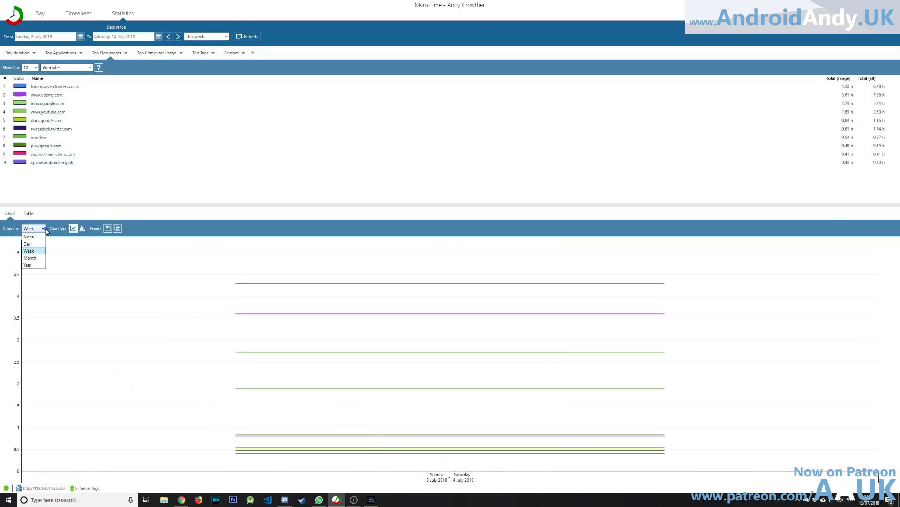
pyautogui.click(36, 244)
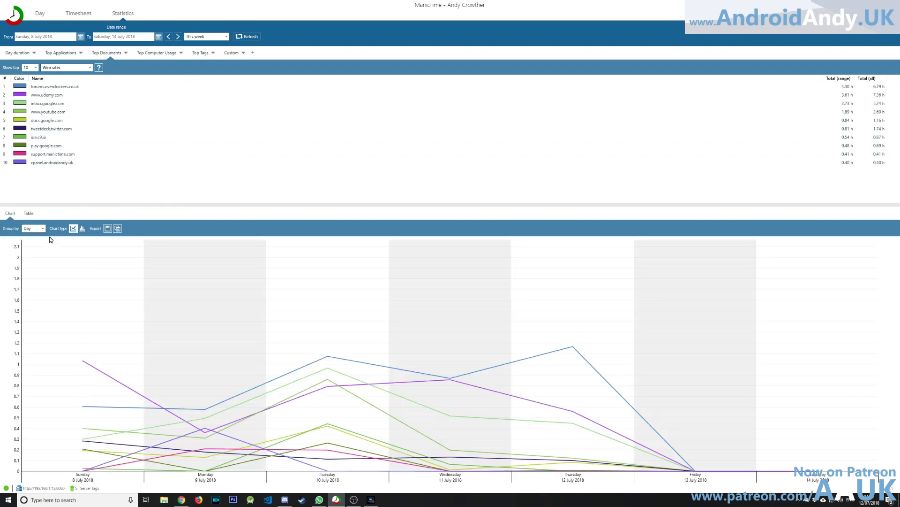
pyautogui.click(82, 229)
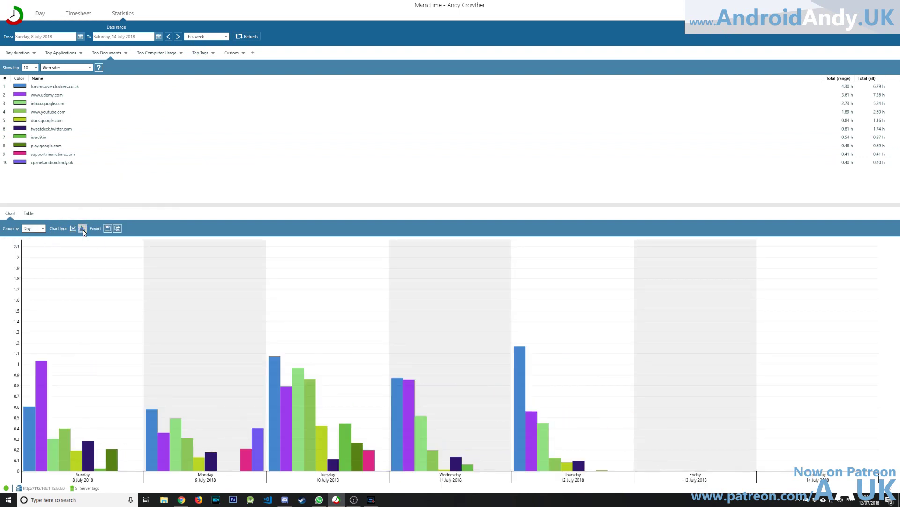
pyautogui.click(73, 228)
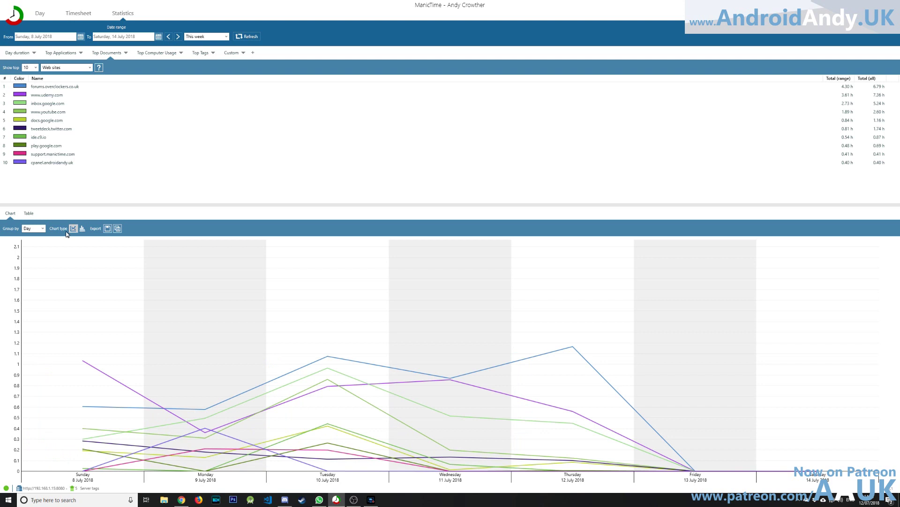
# - Review this week's Top Tags, Top Documents and Top Applications reports, then go to Timesheet
pyautogui.click(203, 54)
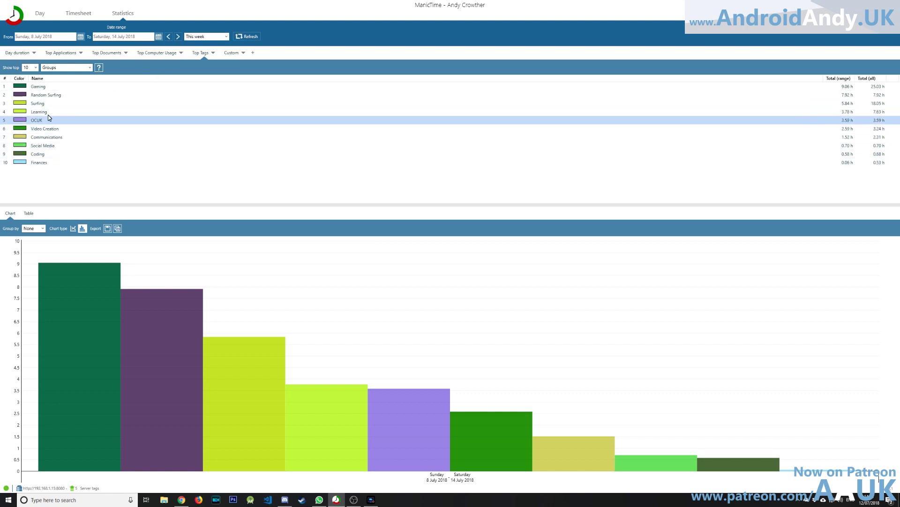
pyautogui.click(104, 54)
pyautogui.click(56, 54)
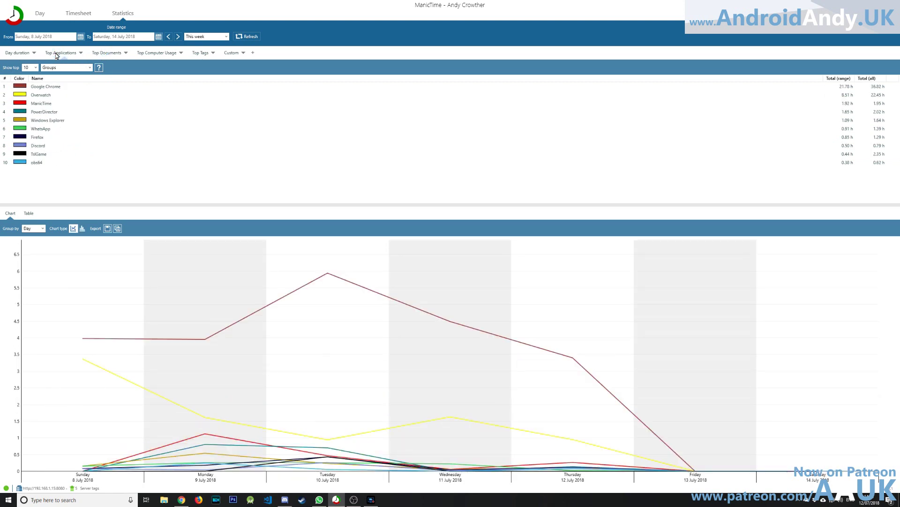
pyautogui.click(80, 13)
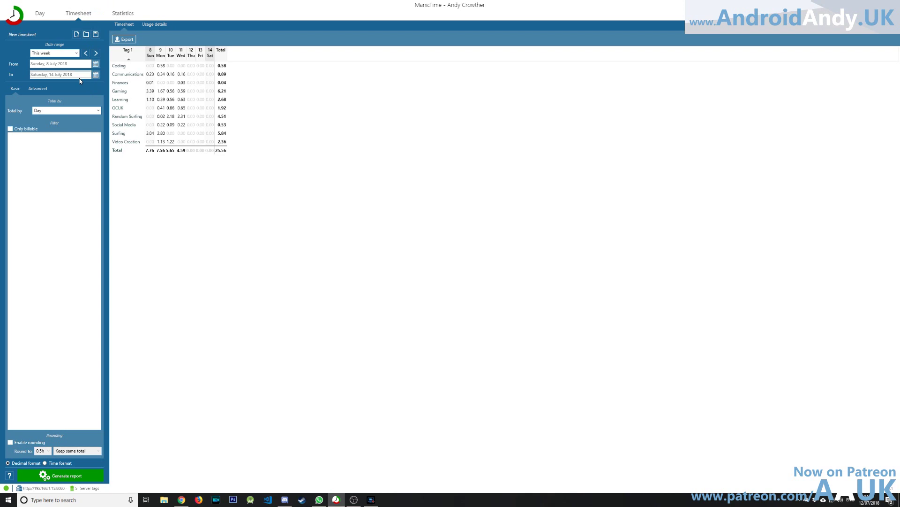
# - Generate the week's tag timesheet, filter it to Coding, then clear the filter and regenerate
pyautogui.click(65, 476)
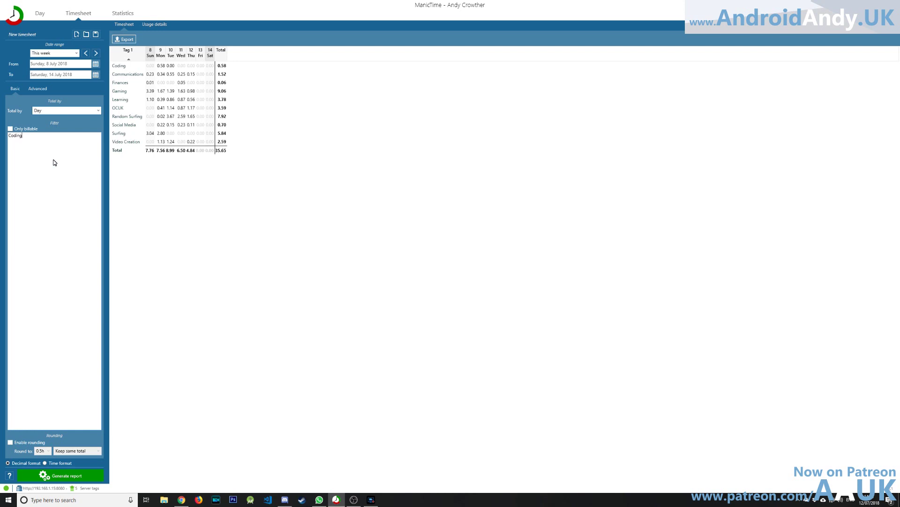
pyautogui.click(71, 474)
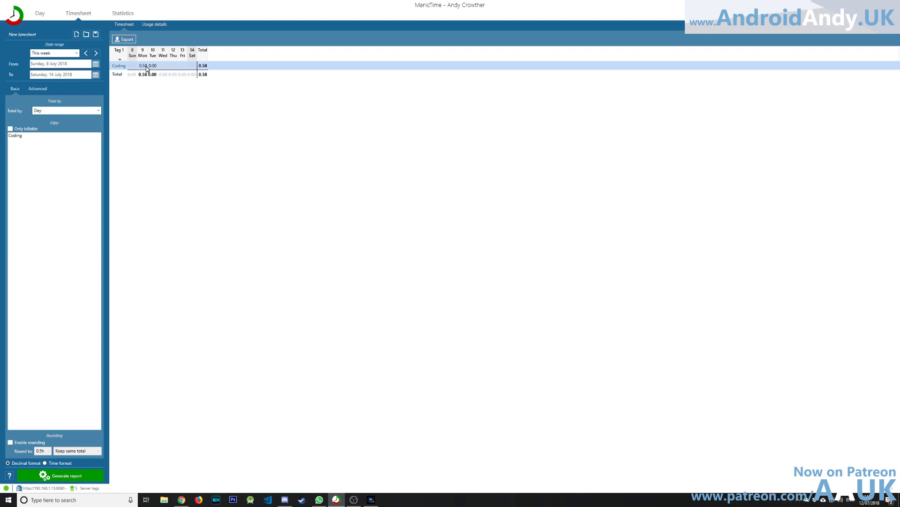
pyautogui.moveTo(54, 137); pyautogui.dragTo(8, 146)
pyautogui.press('Delete')
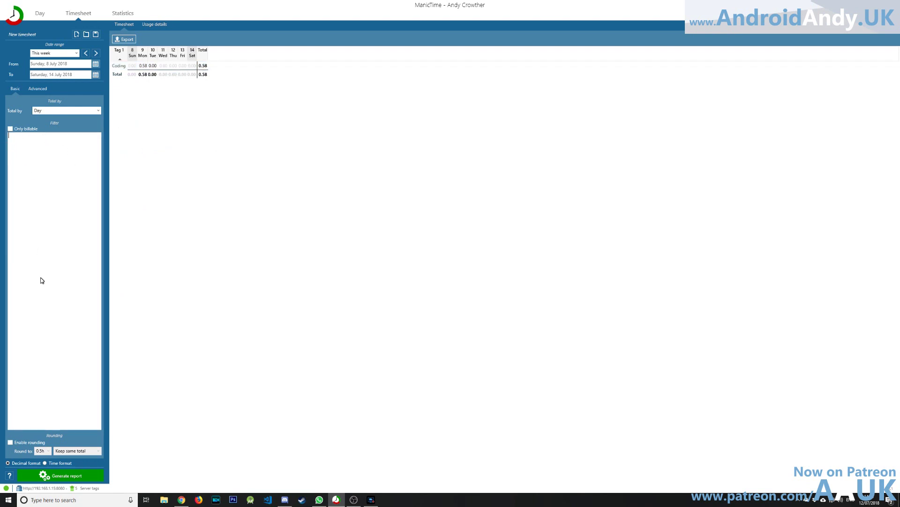
pyautogui.click(74, 476)
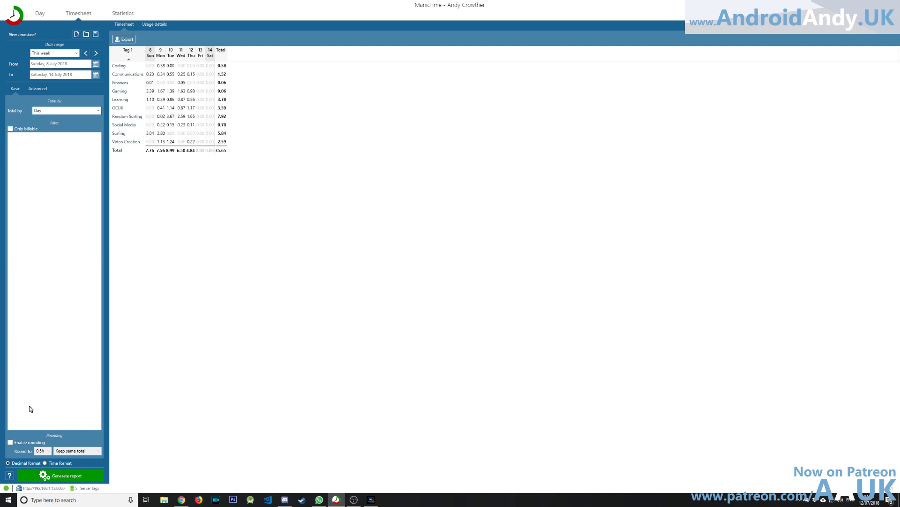
# - Toggle half-hour rounding on and off with a regenerated timesheet, ending with rounding off
pyautogui.click(11, 442)
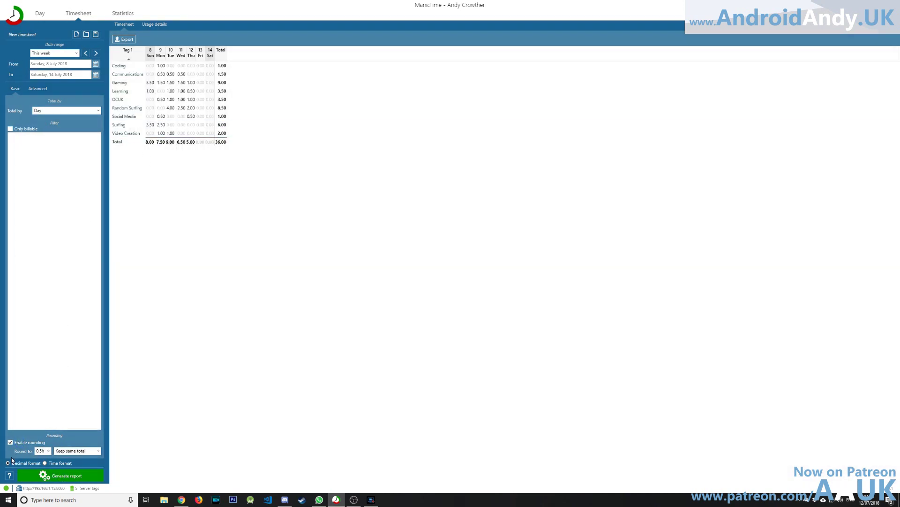
pyautogui.click(11, 442)
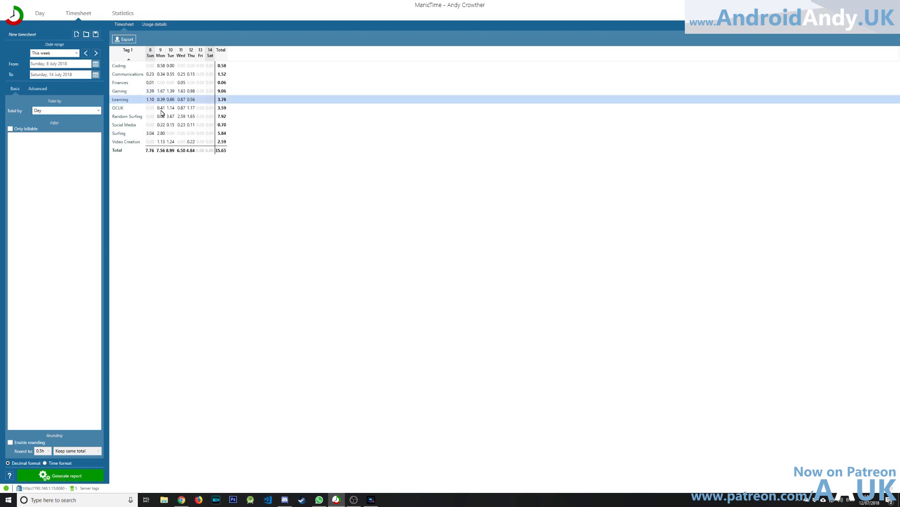
pyautogui.click(10, 442)
pyautogui.click(61, 476)
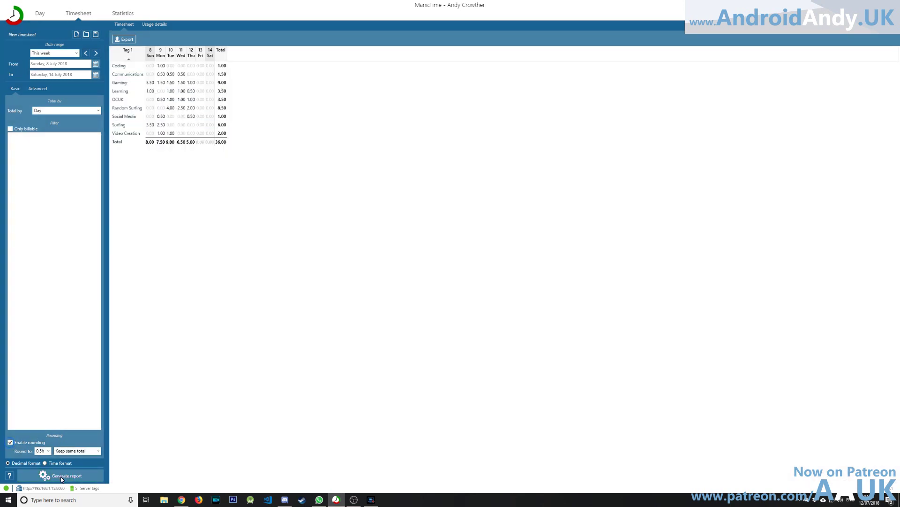
pyautogui.click(10, 443)
pyautogui.click(10, 443)
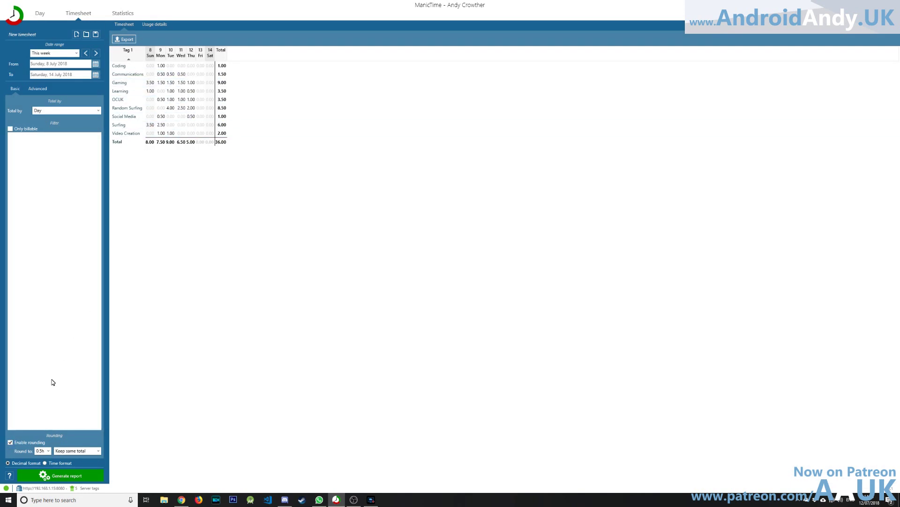
pyautogui.click(10, 443)
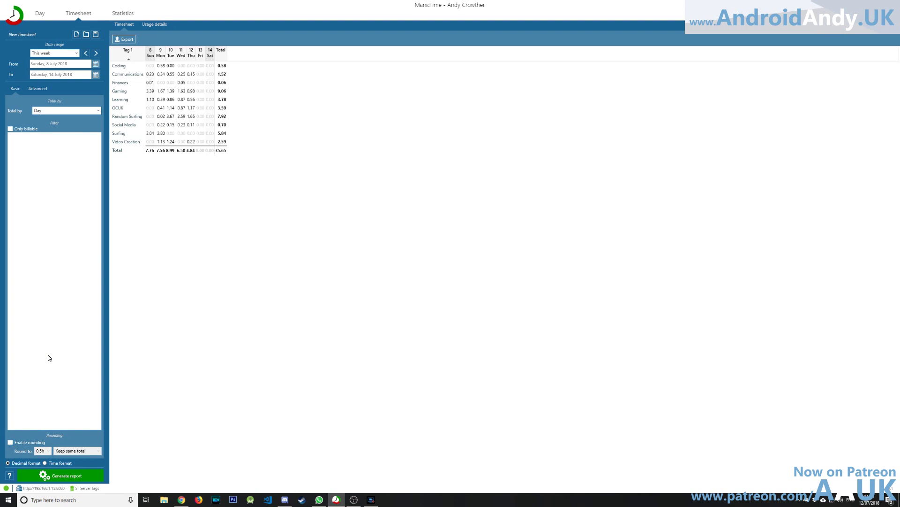
# - Show timesheet durations in hours-minutes-seconds format, briefly try rounding, then return to the Day view
pyautogui.click(55, 463)
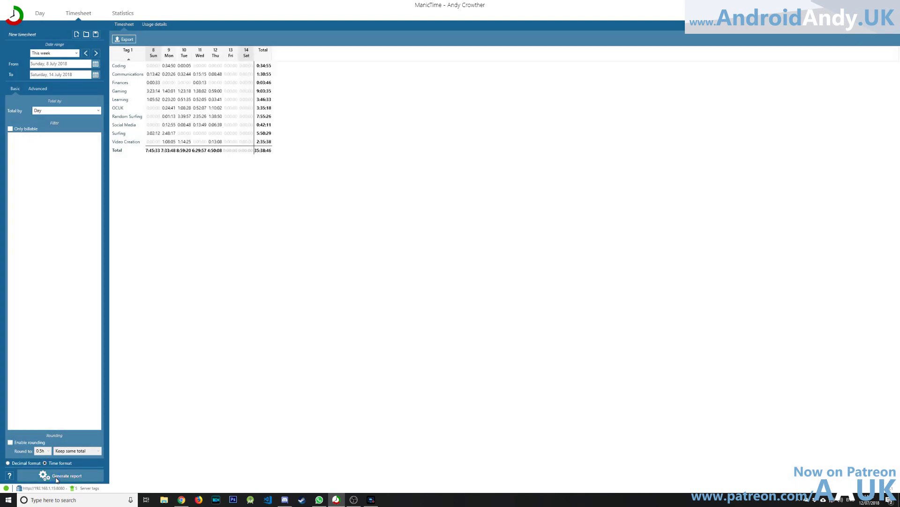
pyautogui.click(10, 442)
pyautogui.click(9, 443)
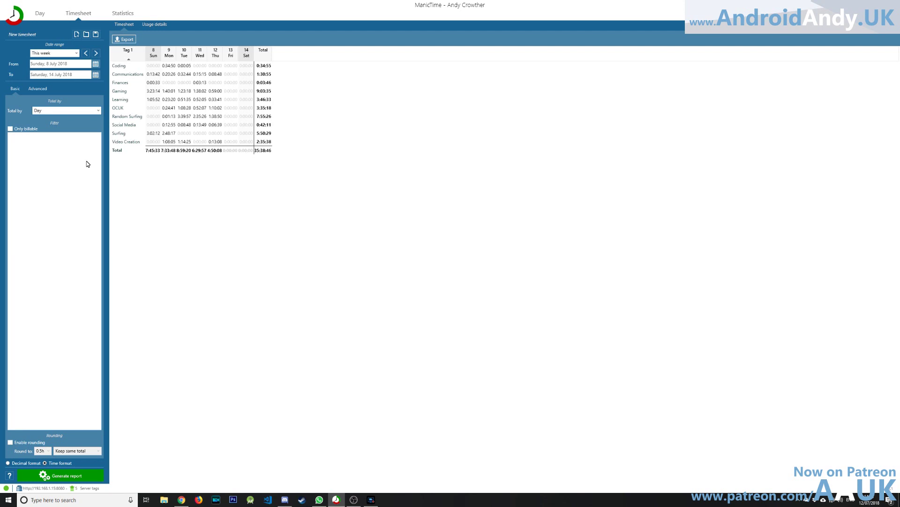
pyautogui.click(38, 13)
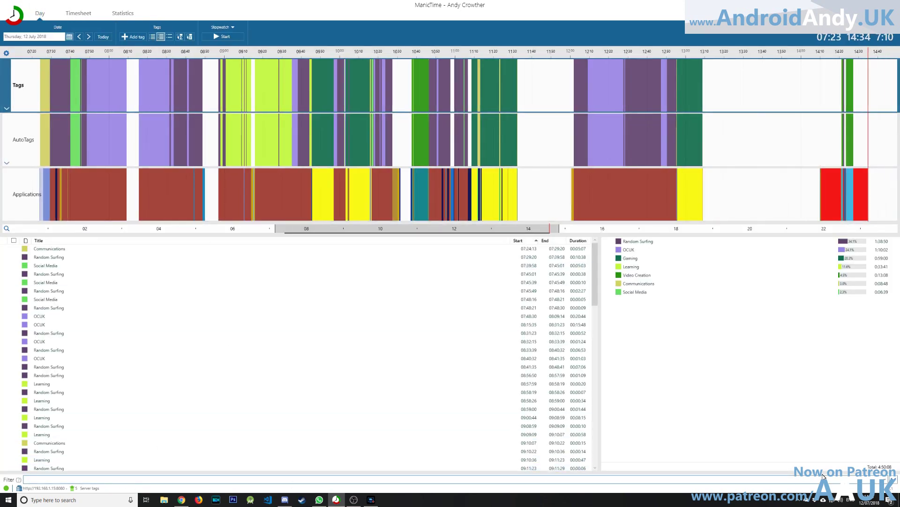
# - Run an Advanced search on the Tags timeline with filter 'Sur'
pyautogui.click(882, 471)
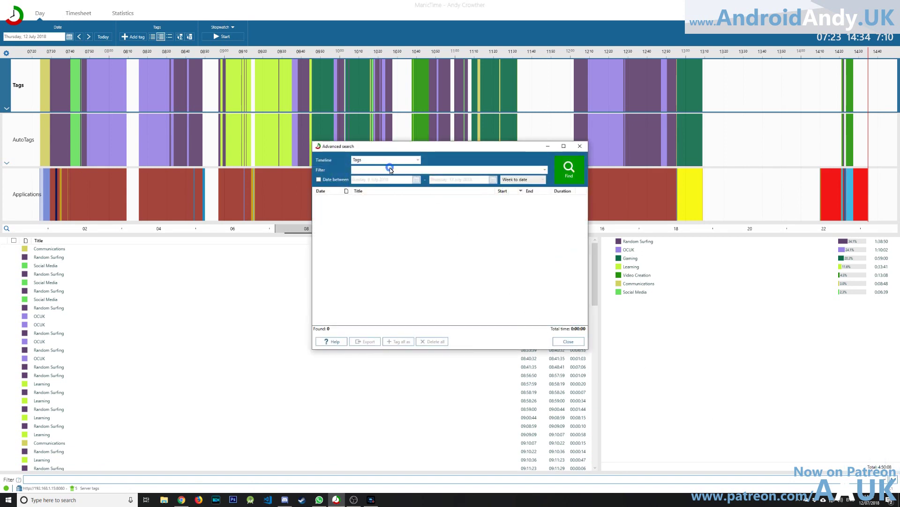
pyautogui.click(390, 170)
pyautogui.write('Surfing')
pyautogui.press('Return')
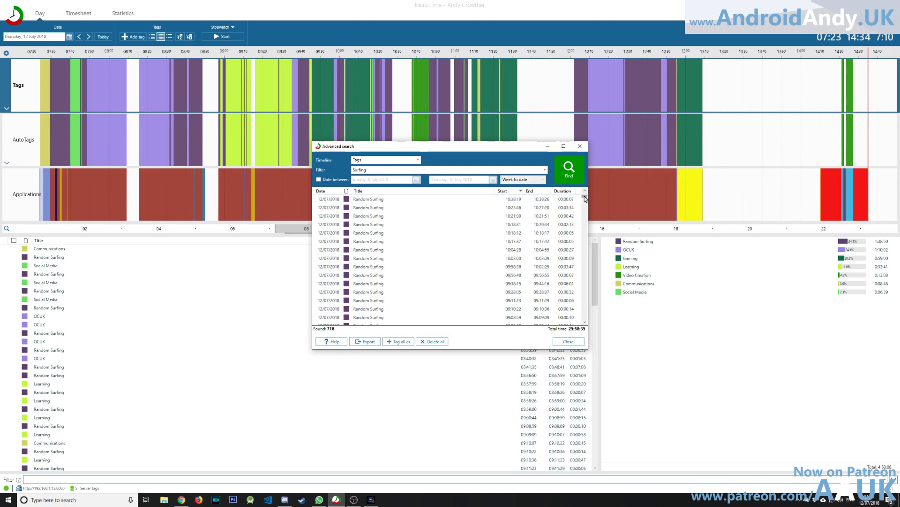
# - Browse the 718 results and select several Surfing entries, ending on the 21:41:11 one
pyautogui.moveTo(584, 196); pyautogui.dragTo(596, 229)
pyautogui.scroll(-5, 418, 261)
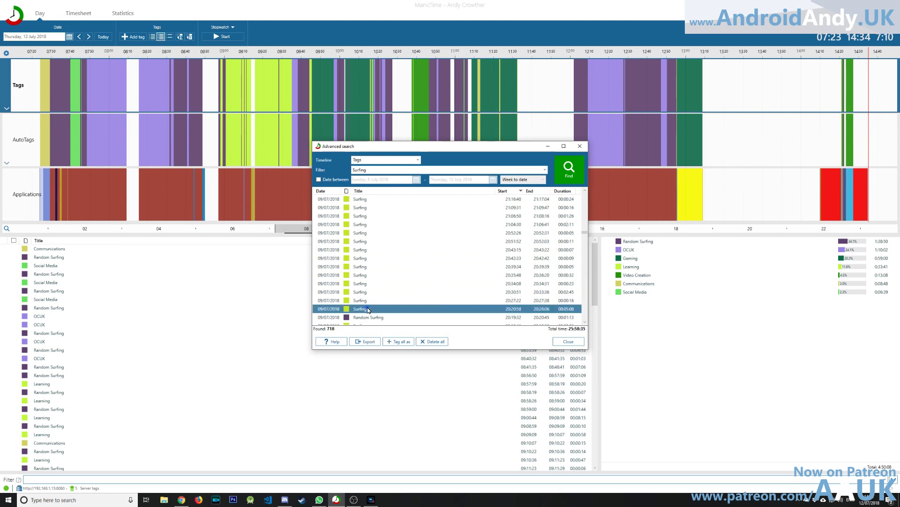
pyautogui.click(371, 301)
pyautogui.click(373, 293)
pyautogui.click(369, 309)
pyautogui.scroll(5, 366, 276)
pyautogui.scroll(-2, 365, 274)
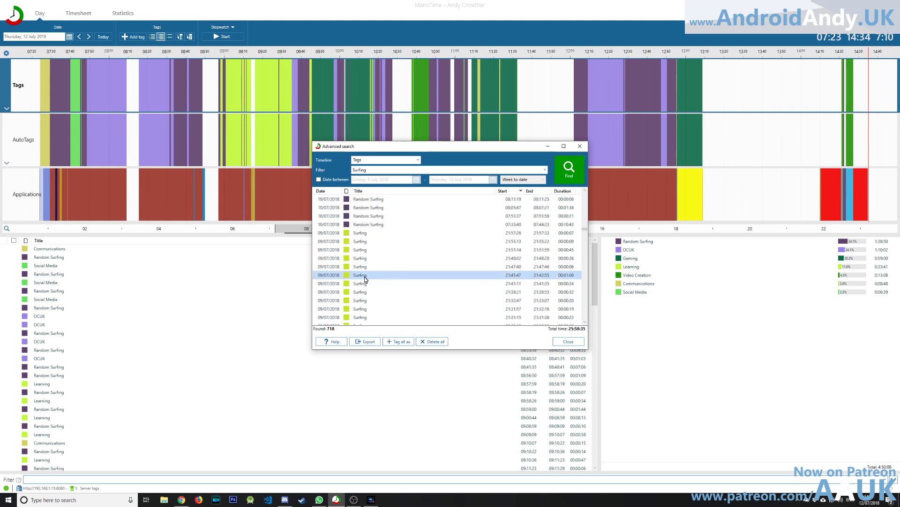
pyautogui.click(378, 284)
# - Retag the 21:57:26 Surfing entry as Random Surfing, resolving the overlap with existing tags
pyautogui.click(380, 241)
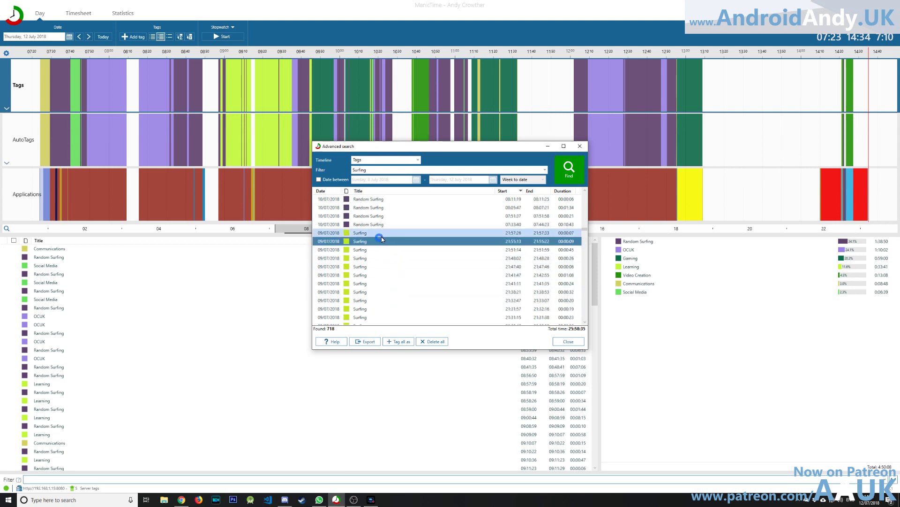
pyautogui.click(383, 275)
pyautogui.click(377, 233)
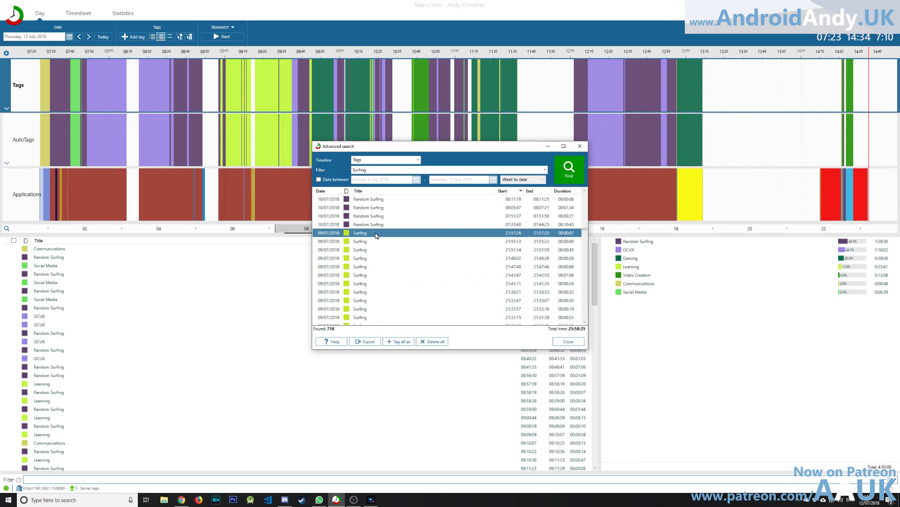
pyautogui.rightClick(376, 234)
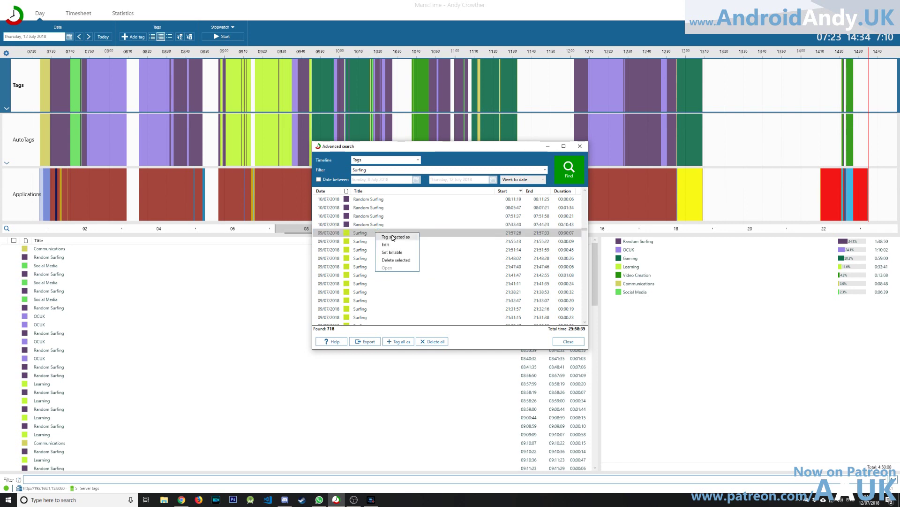
pyautogui.click(395, 236)
pyautogui.click(481, 192)
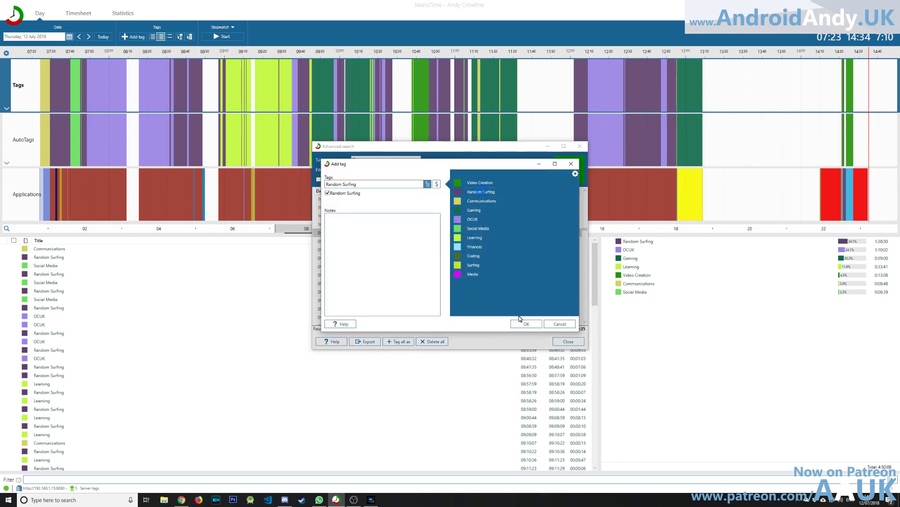
pyautogui.click(526, 324)
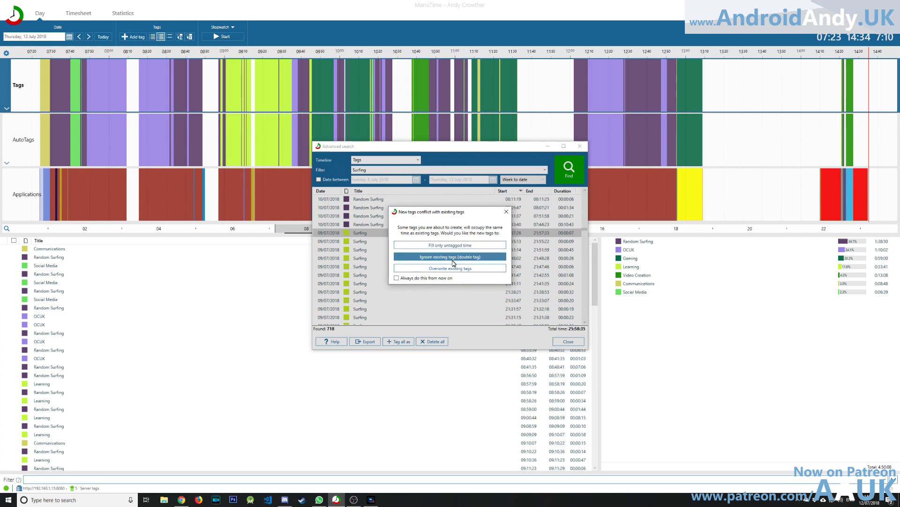
pyautogui.click(452, 270)
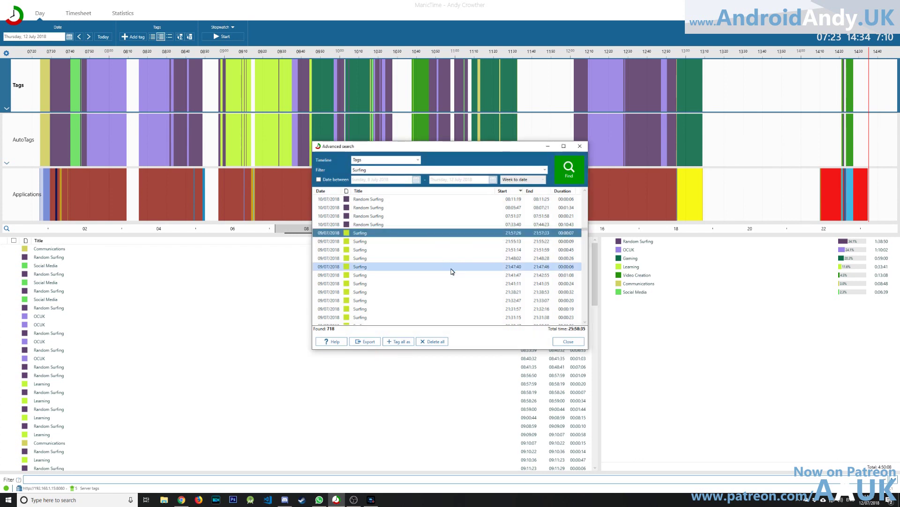
# - Delete the 21:57:26 Surfing entry from the results
pyautogui.click(370, 241)
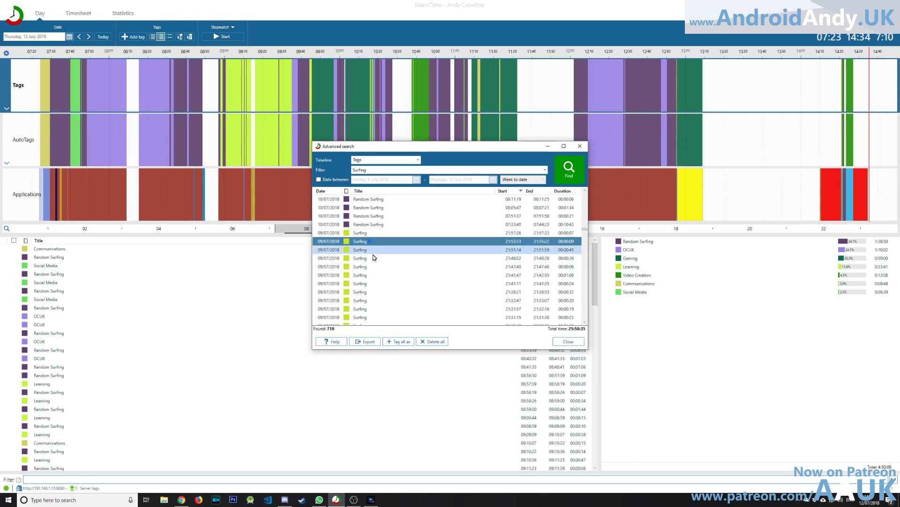
pyautogui.click(370, 235)
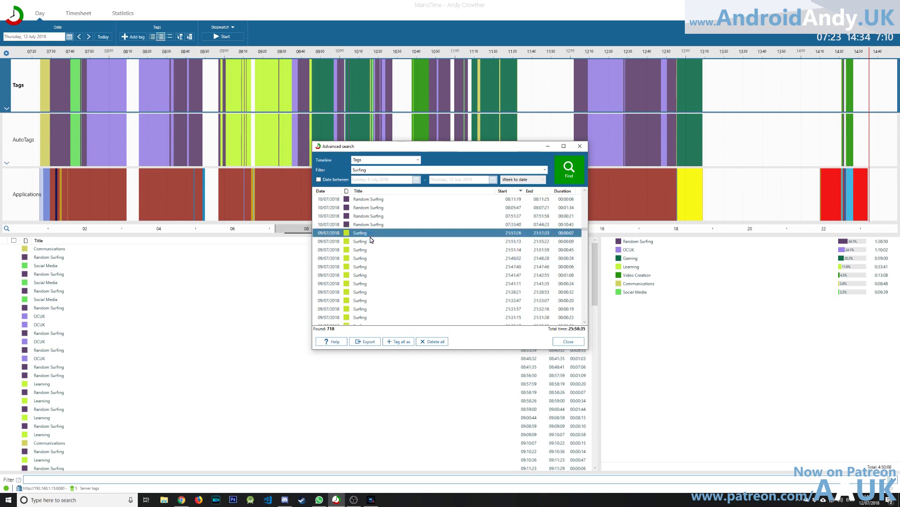
pyautogui.rightClick(373, 234)
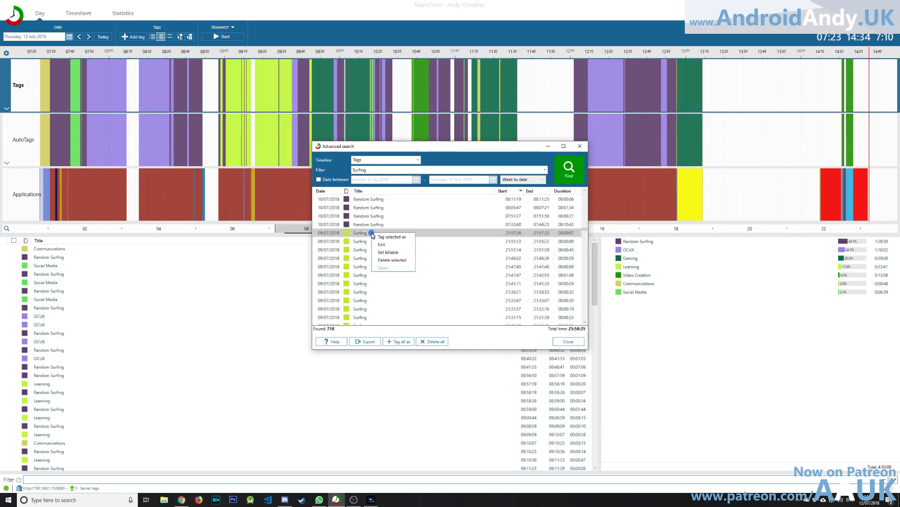
pyautogui.click(397, 261)
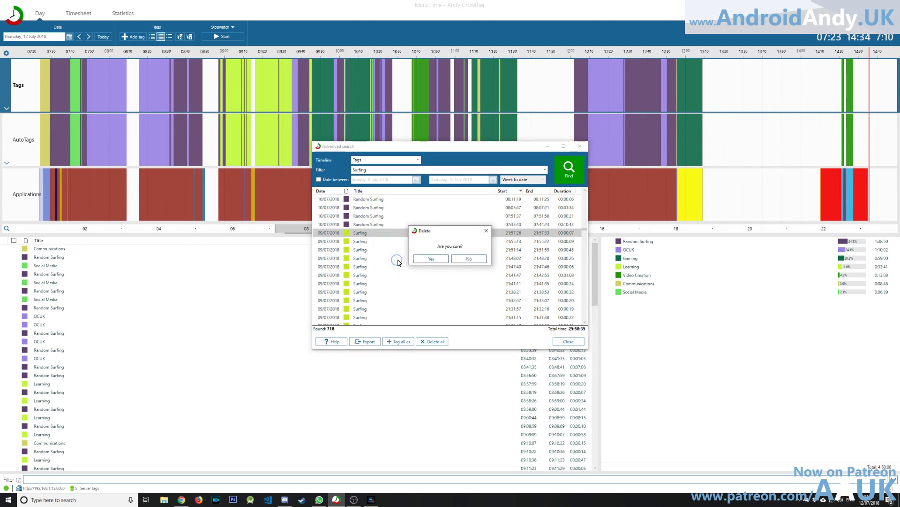
pyautogui.click(430, 258)
# - Rerun the Surfing search on the AutoTags timeline, then on Documents, which finds 0 entries
pyautogui.scroll(-1, 430, 261)
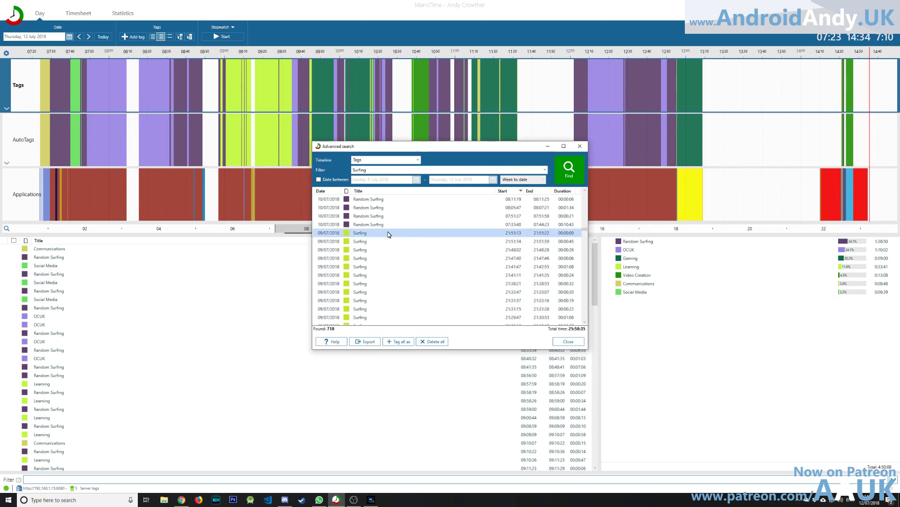
pyautogui.scroll(2, 389, 234)
pyautogui.scroll(3, 392, 283)
pyautogui.click(386, 160)
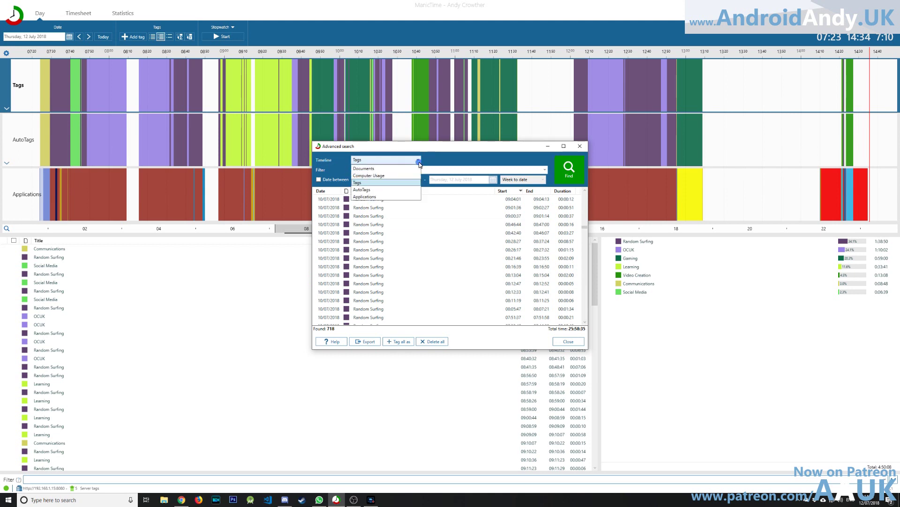
pyautogui.click(362, 190)
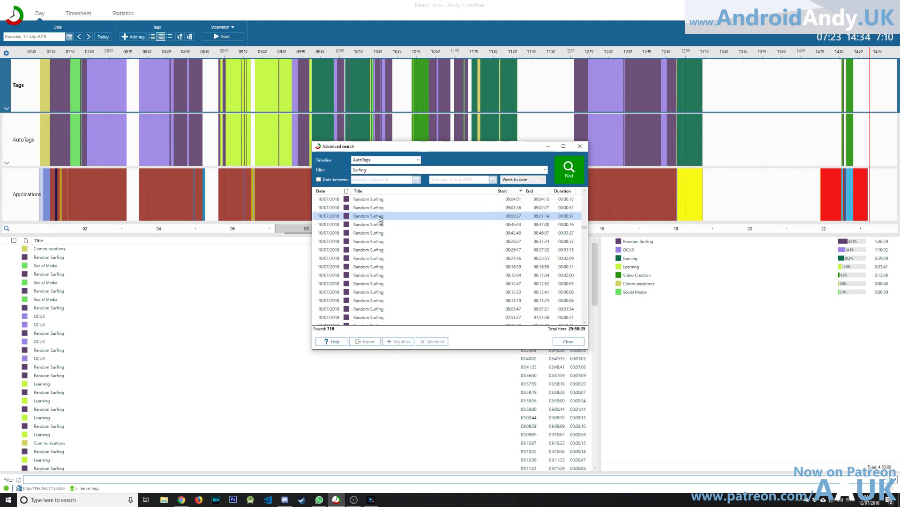
pyautogui.click(386, 160)
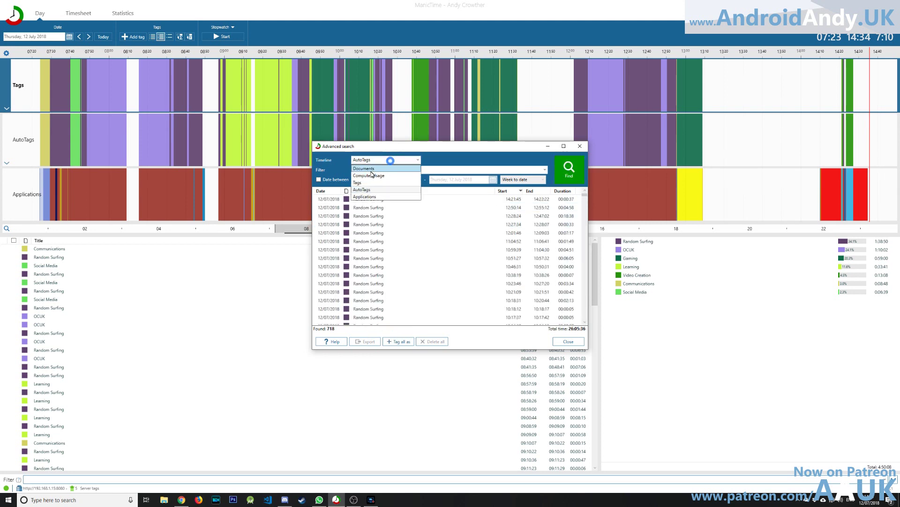
pyautogui.click(375, 185)
pyautogui.click(566, 177)
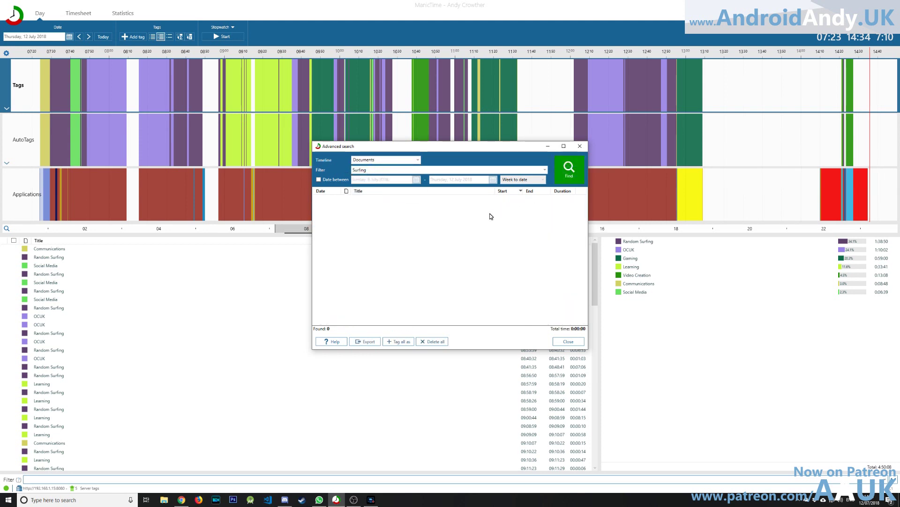
# - Close Advanced search and open the server connection settings from the top-right menu
pyautogui.click(569, 342)
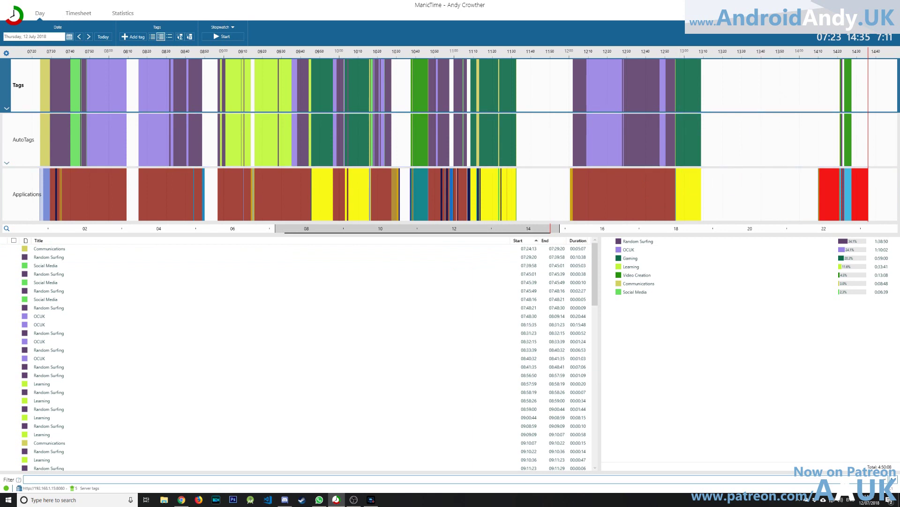
pyautogui.click(888, 7)
pyautogui.click(868, 32)
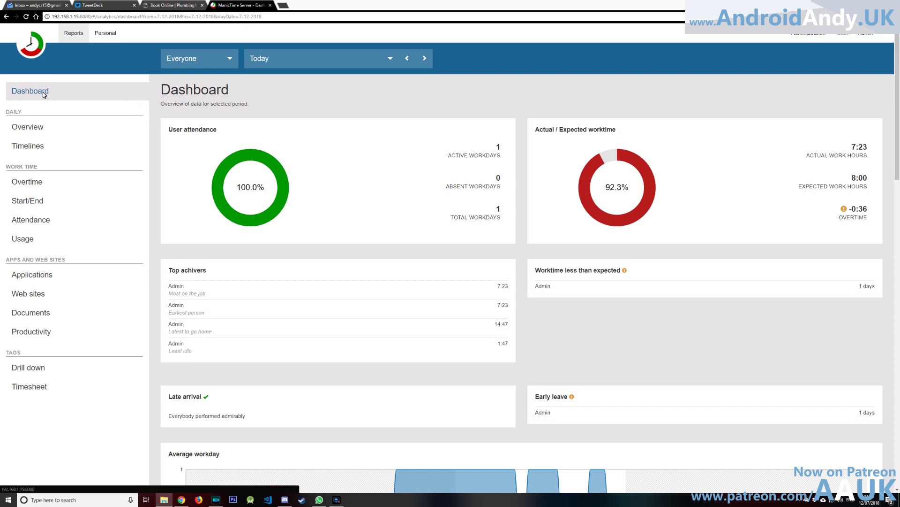
pyautogui.click(188, 59)
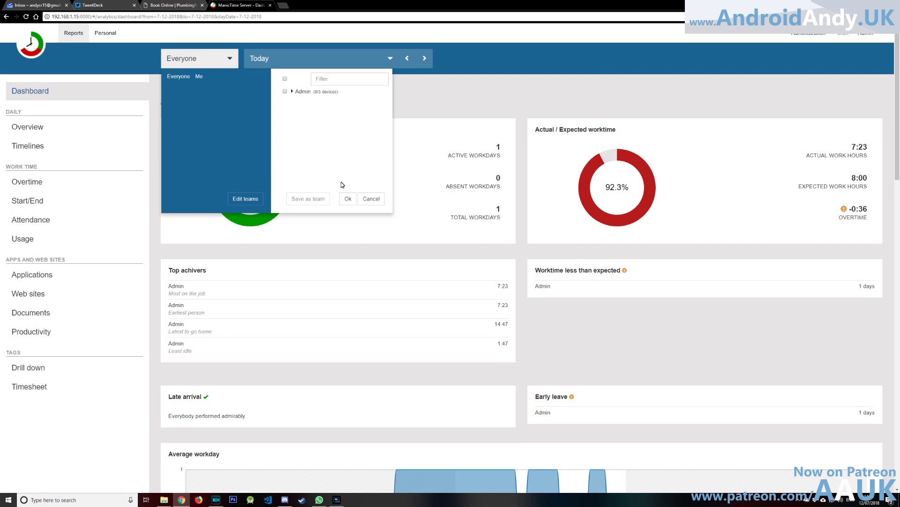
pyautogui.click(370, 199)
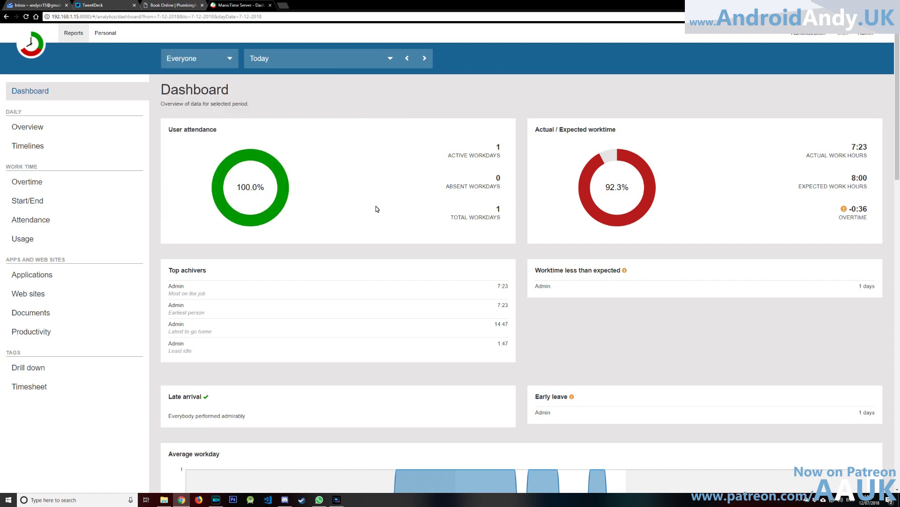
pyautogui.scroll(-8, 375, 209)
pyautogui.scroll(-9, 374, 209)
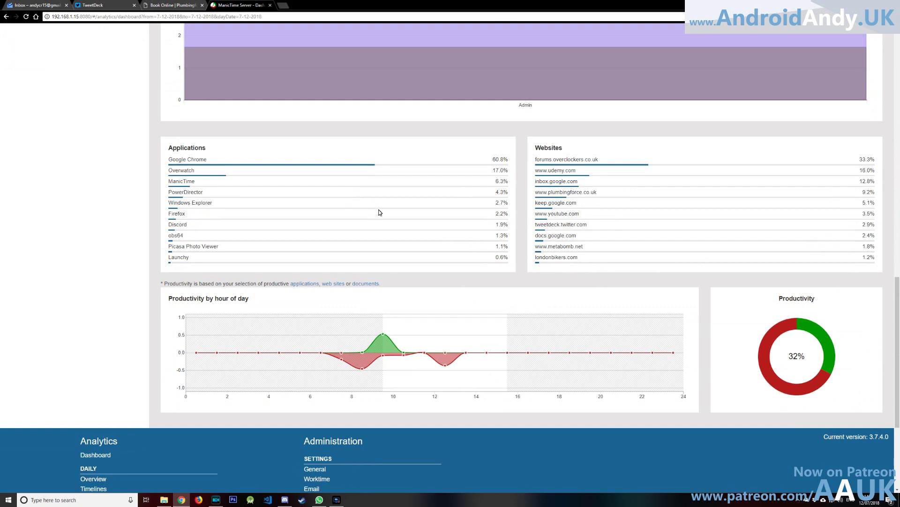
pyautogui.scroll(2, 408, 219)
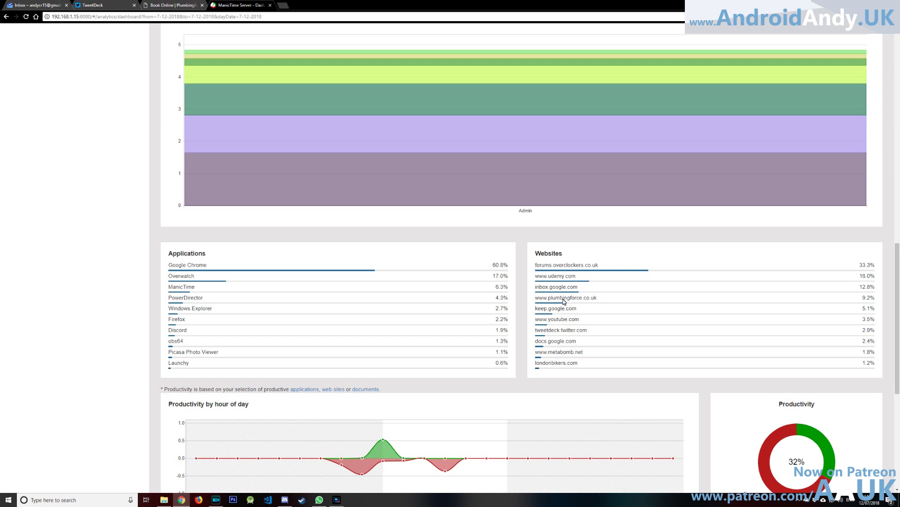
pyautogui.scroll(15, 570, 302)
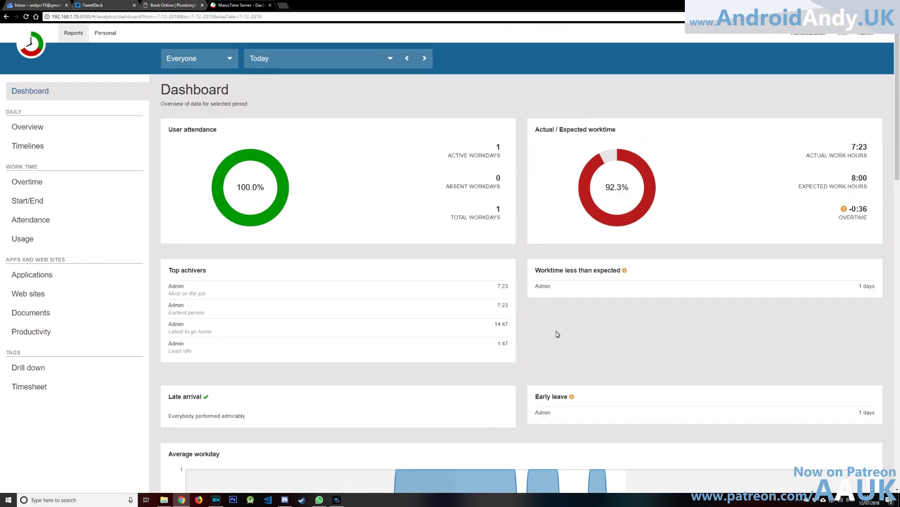
# - Set the report date range to Past 7 days
pyautogui.click(389, 56)
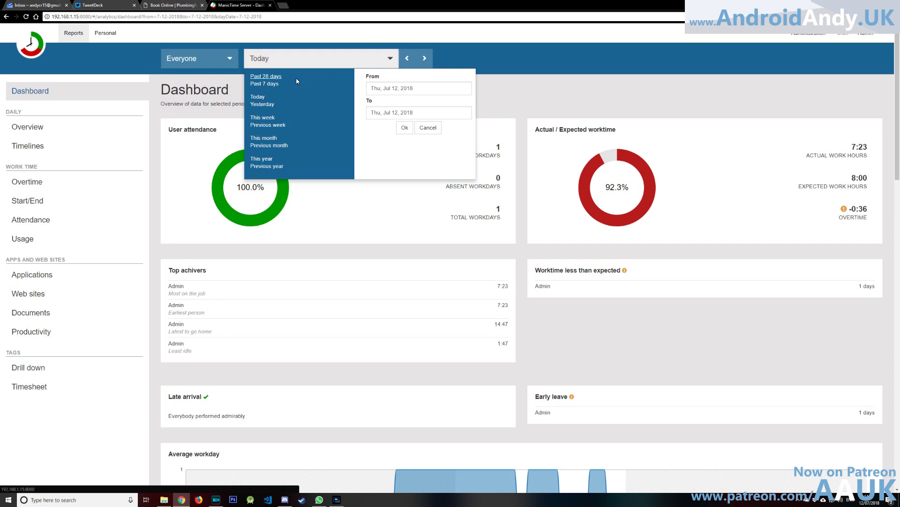
pyautogui.click(267, 84)
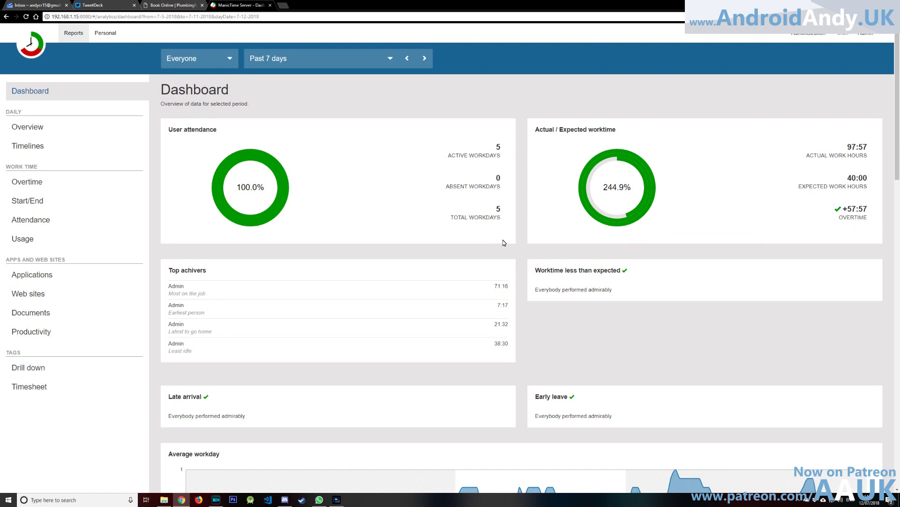
pyautogui.scroll(-5, 503, 241)
pyautogui.scroll(5, 503, 240)
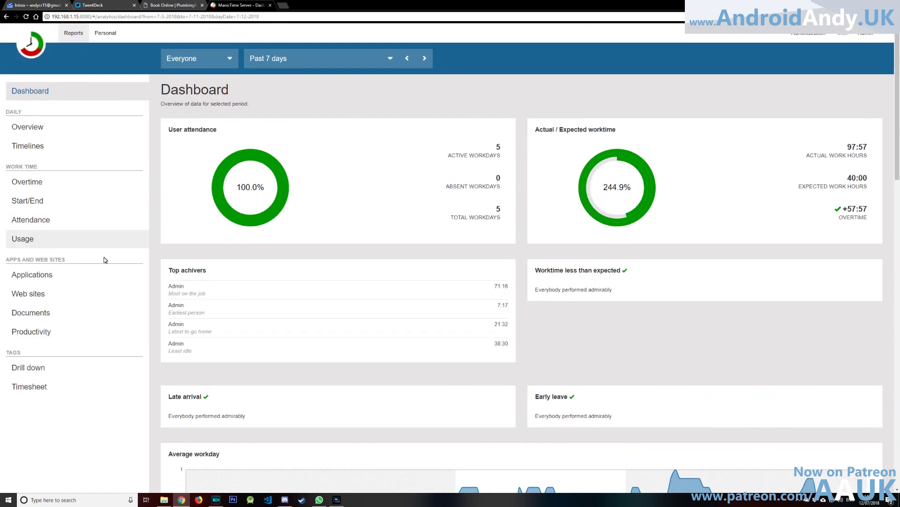
# - Open the Applications usage report for the past 7 days
pyautogui.click(41, 275)
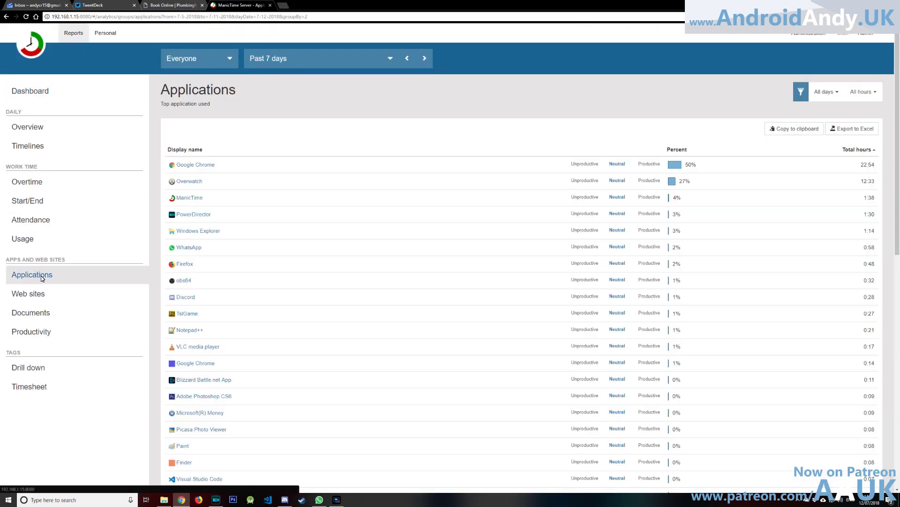
pyautogui.scroll(-2, 345, 251)
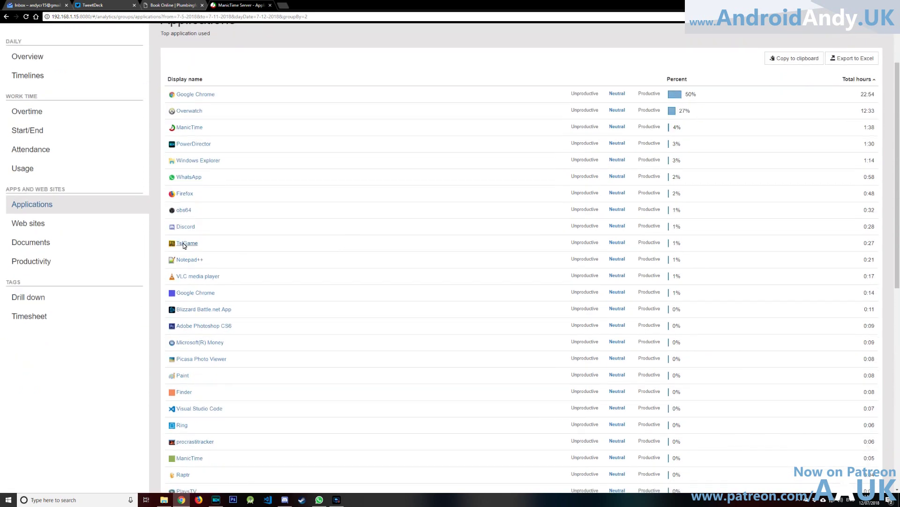
pyautogui.scroll(2, 622, 251)
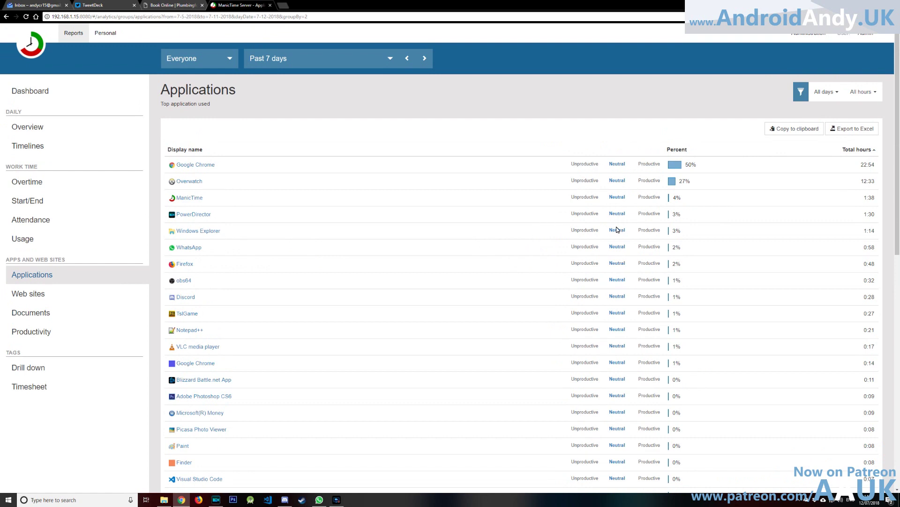
pyautogui.scroll(-5, 298, 301)
pyautogui.scroll(5, 297, 302)
# - Switch the user filter to Me and back to Everyone, then show the Web sites report
pyautogui.click(200, 59)
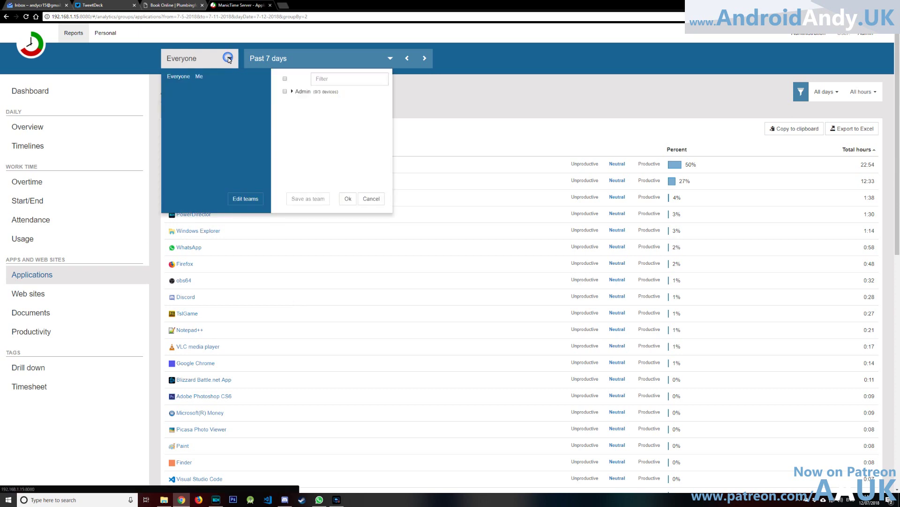
pyautogui.click(201, 79)
pyautogui.click(199, 59)
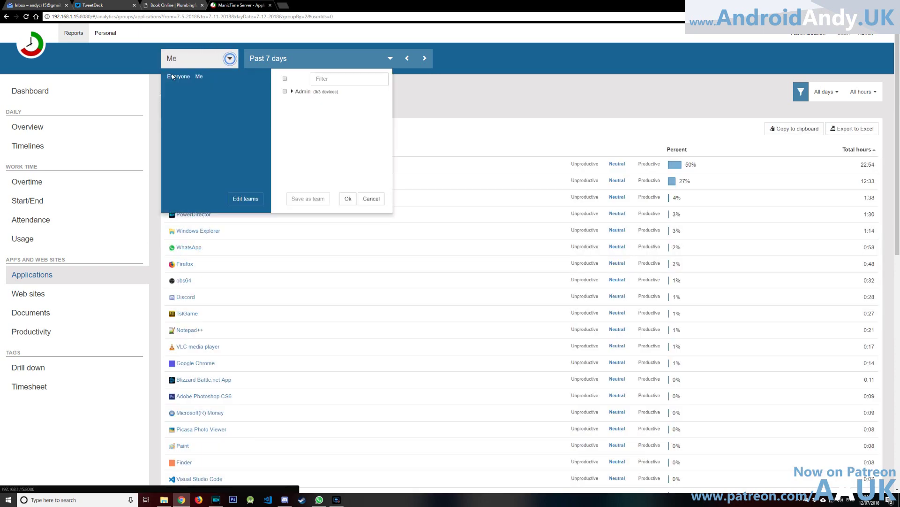
pyautogui.click(172, 74)
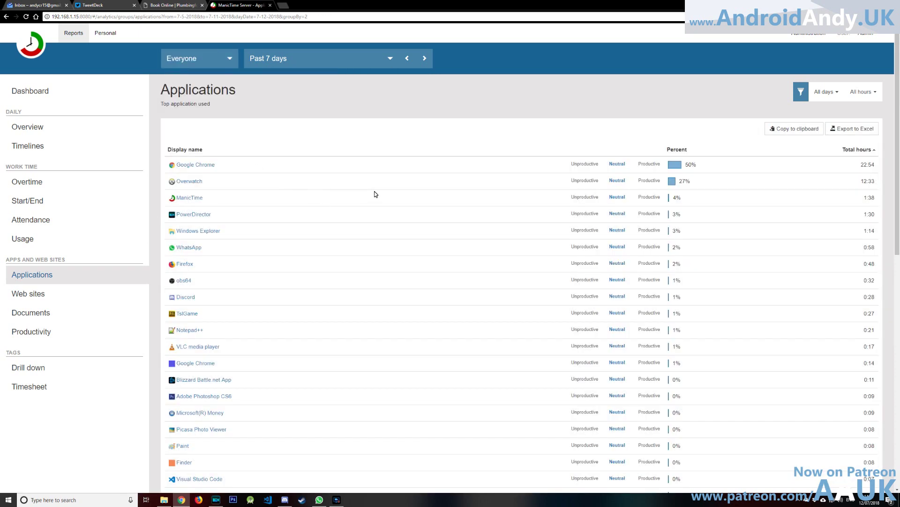
pyautogui.click(43, 294)
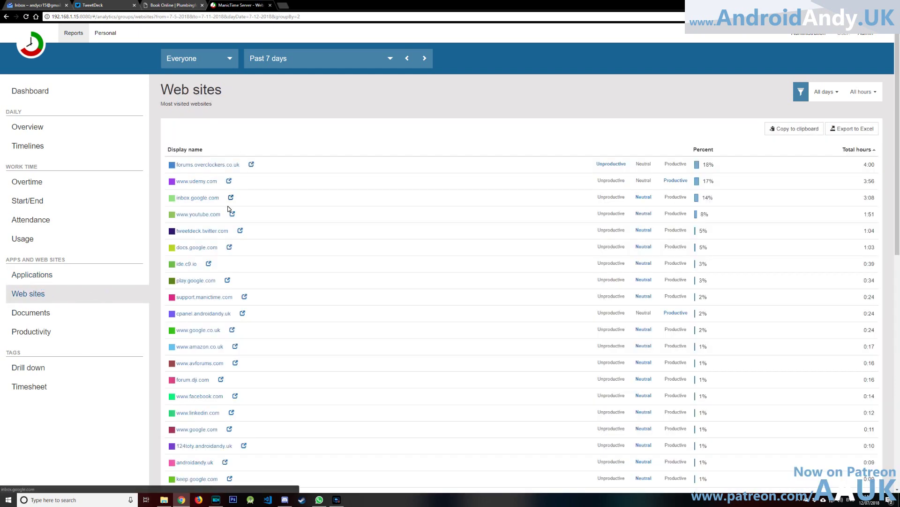
# - Browse the Timelines, Daily overview and Timesheet reports, then return to the Dashboard
pyautogui.scroll(-2, 202, 350)
pyautogui.scroll(2, 207, 319)
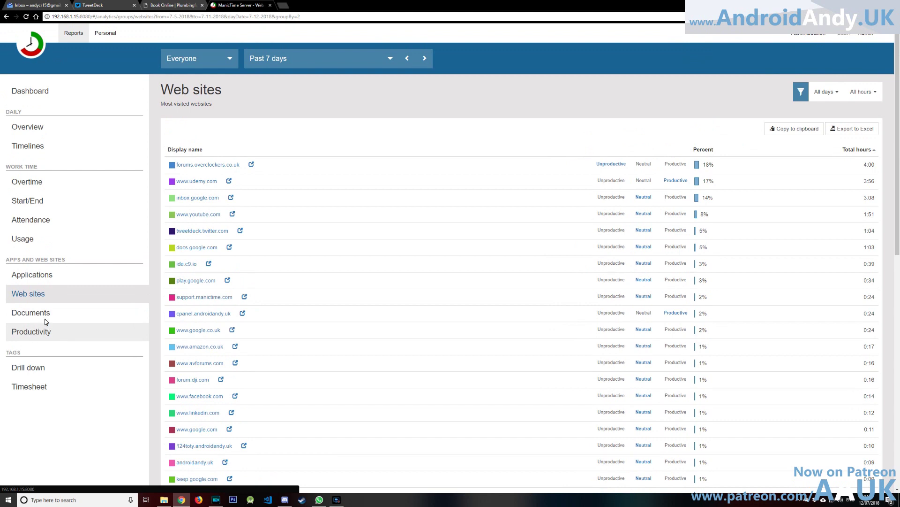
pyautogui.click(31, 149)
pyautogui.click(37, 129)
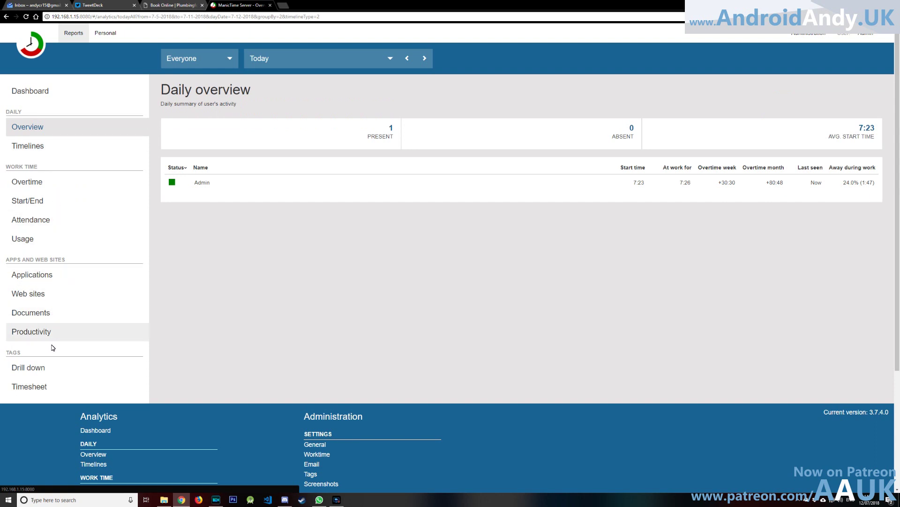
pyautogui.click(36, 386)
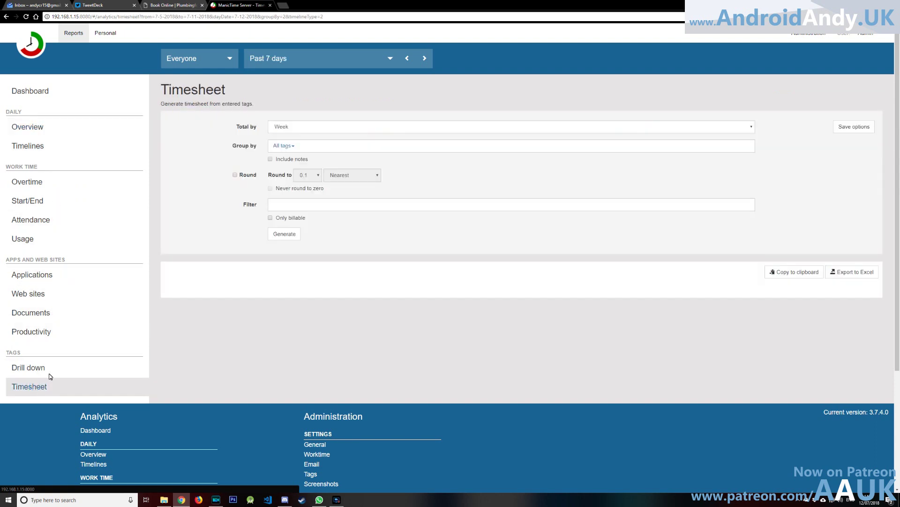
pyautogui.click(47, 91)
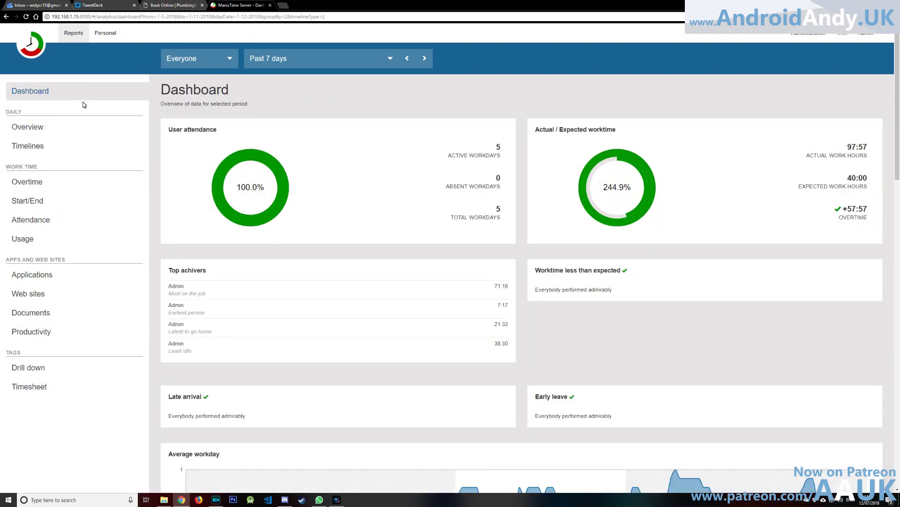